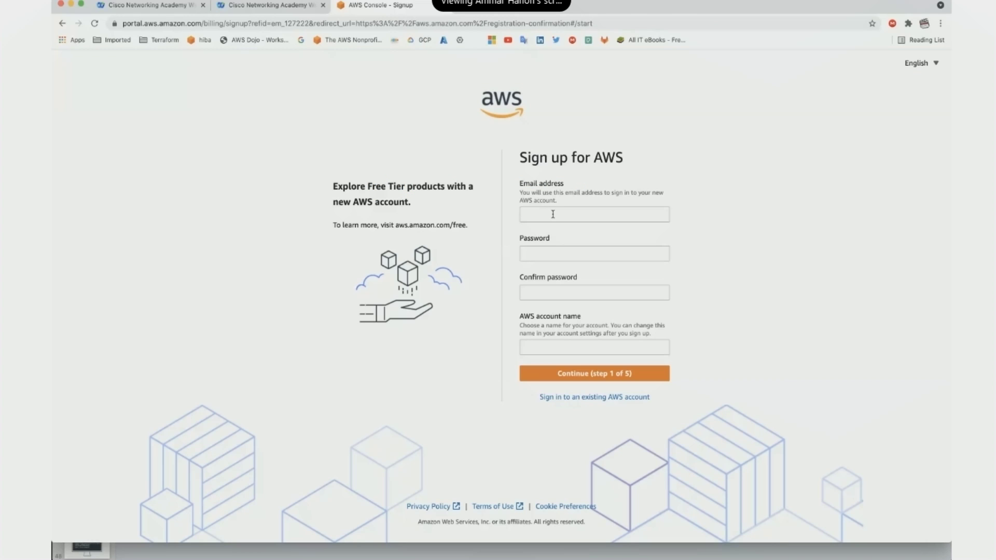
# Leave the new-account sign-up form and go back to the AWS Free Tier page.
pyautogui.click(552, 214)
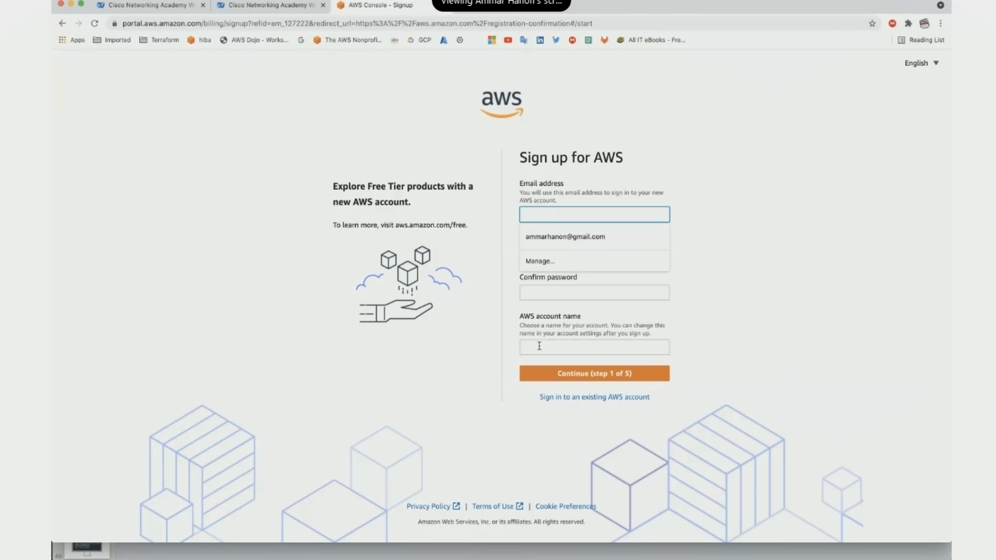
pyautogui.click(539, 346)
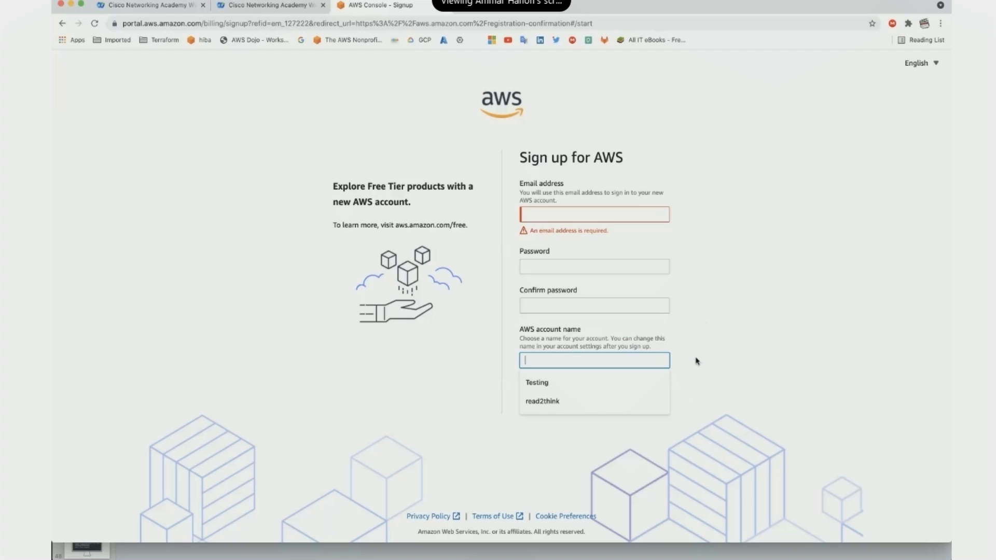
pyautogui.scroll(-1, 696, 361)
pyautogui.scroll(1, 696, 362)
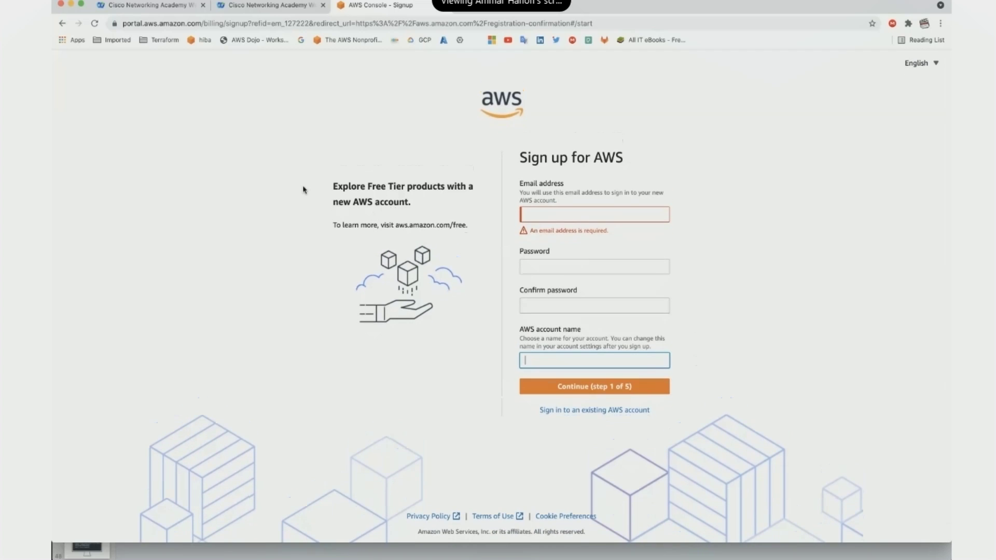
pyautogui.click(61, 23)
pyautogui.moveTo(820, 71)
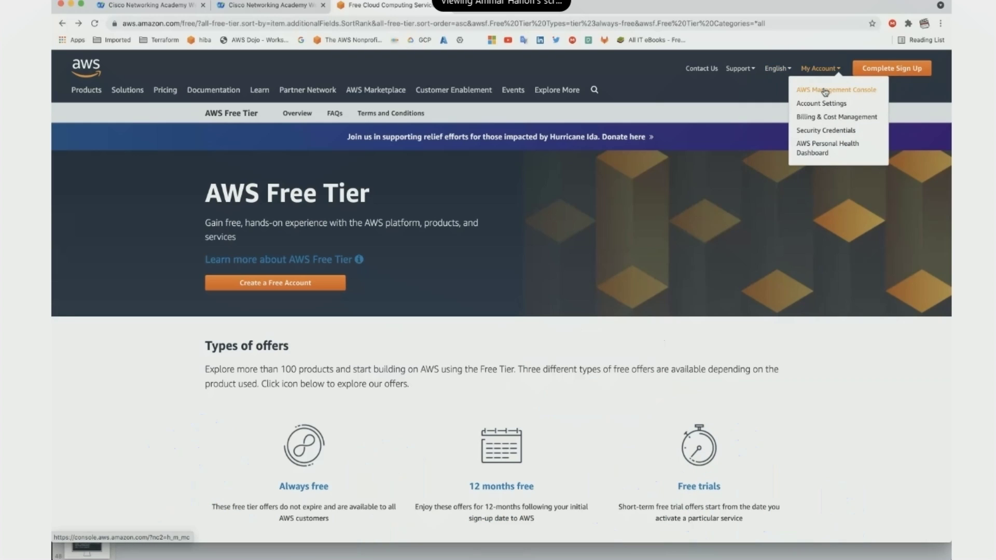
# Sign in to the Management Console as the root user, entering the security check characters.
pyautogui.click(824, 91)
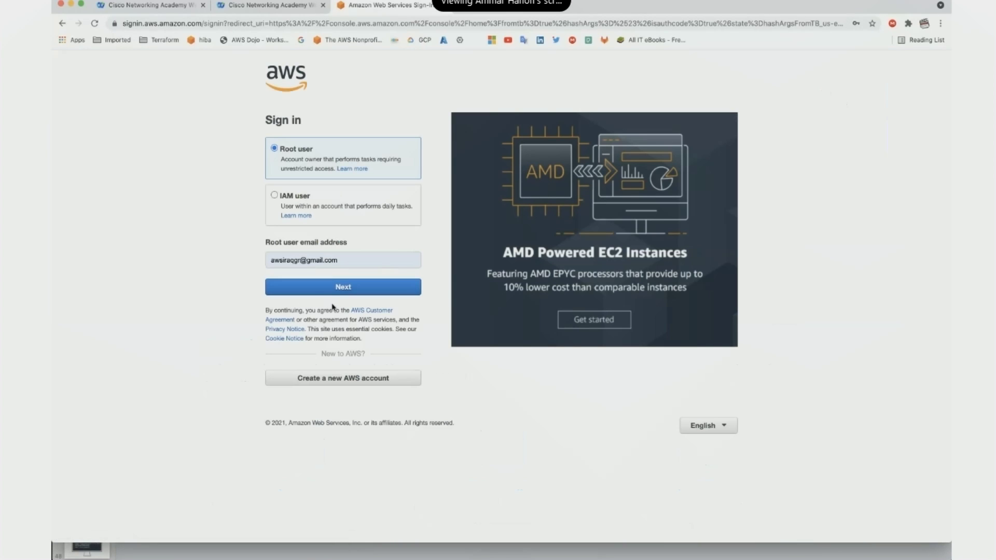
pyautogui.click(316, 293)
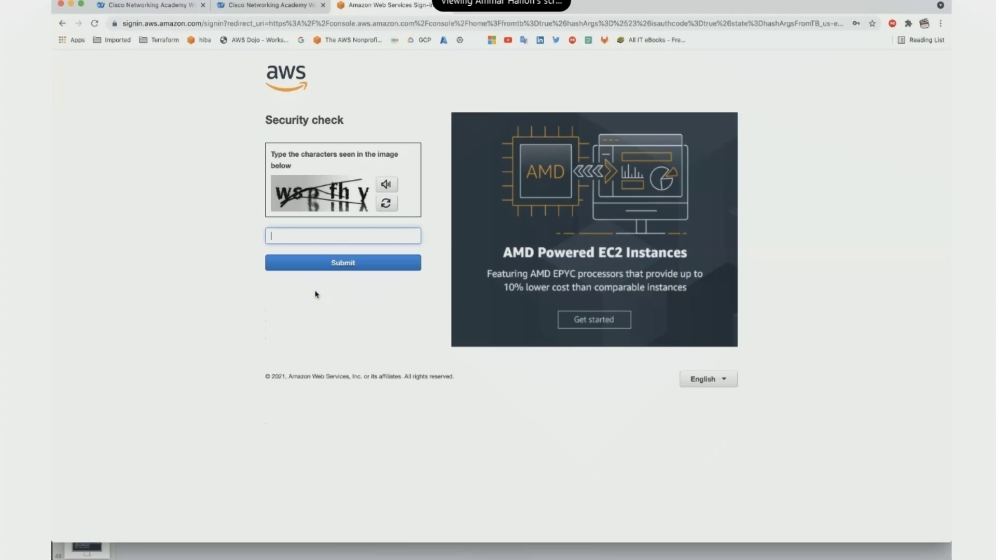
pyautogui.write('wspfhy')
pyautogui.click(333, 268)
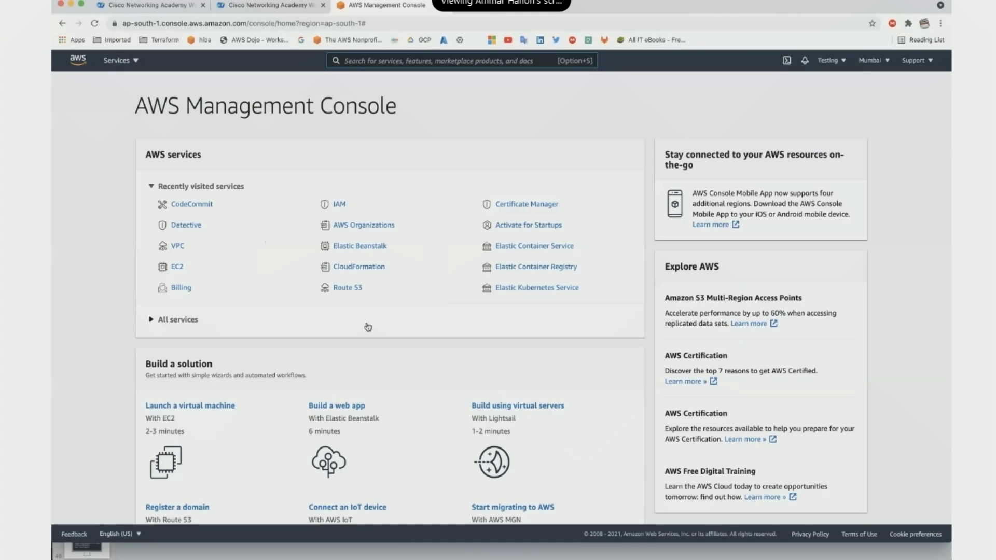
# Expand All services and scroll down through the Analytics, Machine Learning and Internet of Things categories.
pyautogui.click(181, 323)
pyautogui.scroll(-3, 290, 318)
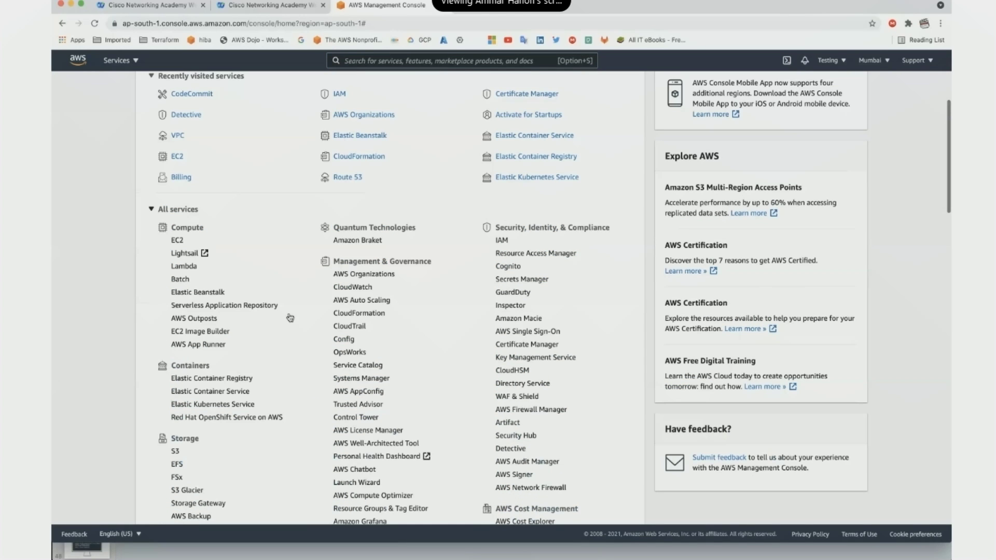
pyautogui.scroll(-4, 290, 318)
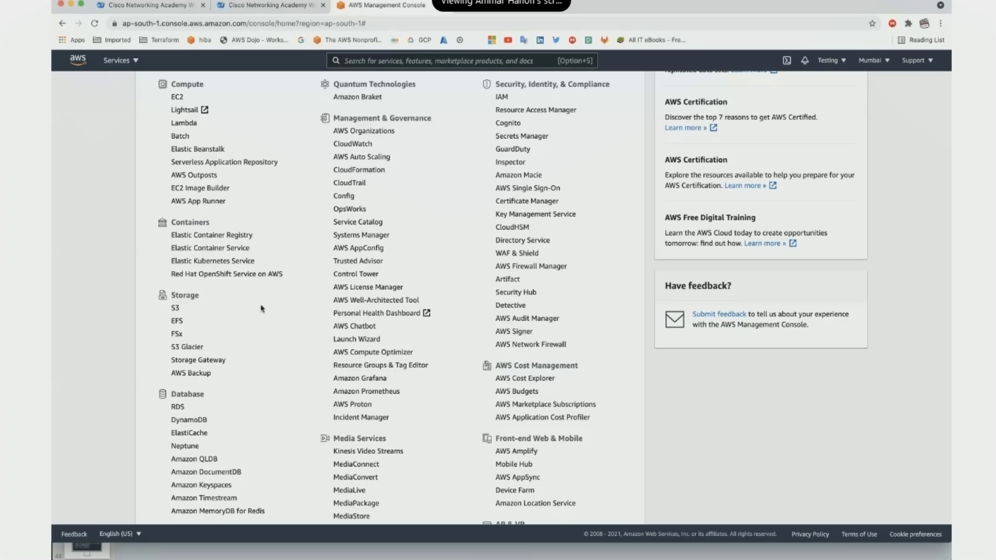
pyautogui.scroll(-2, 262, 361)
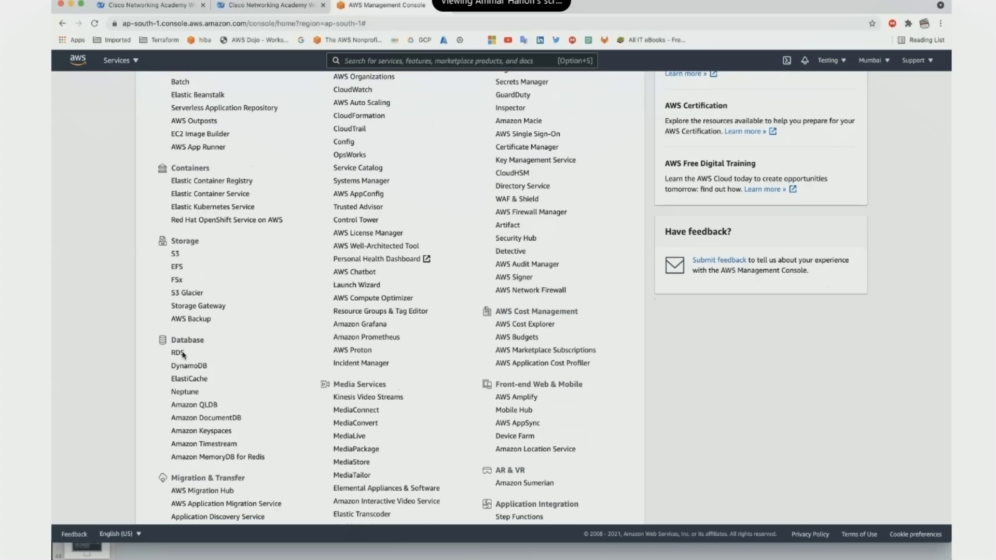
pyautogui.scroll(-10, 262, 386)
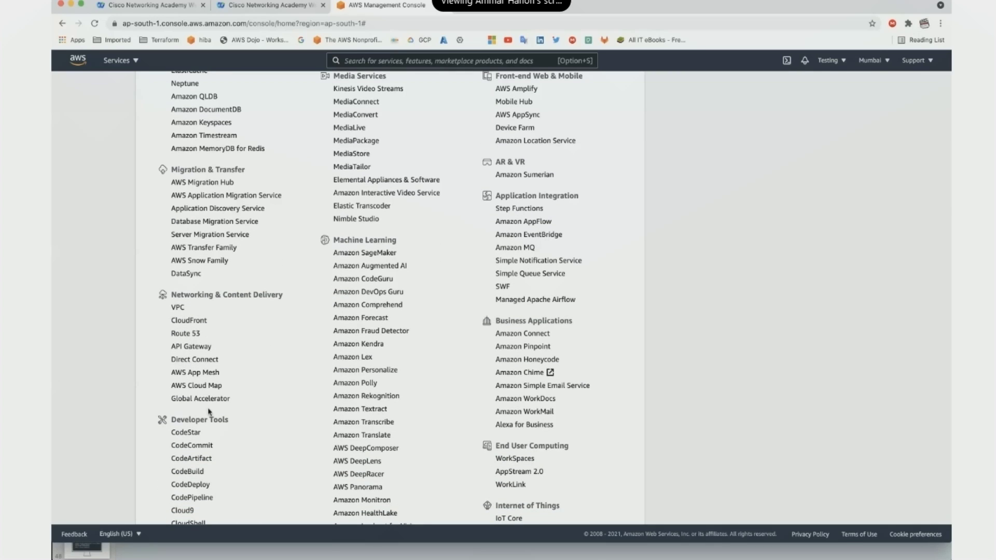
pyautogui.scroll(-3, 268, 406)
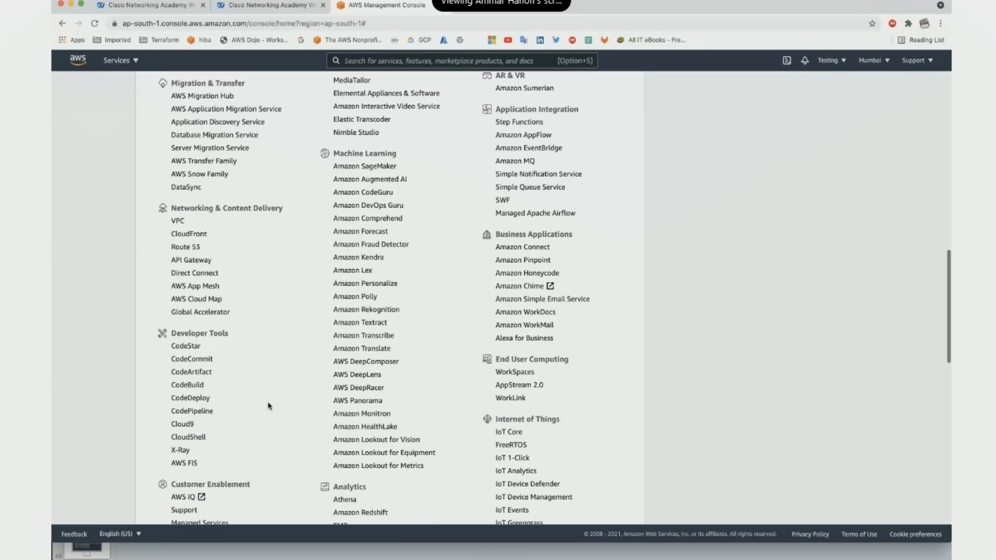
pyautogui.scroll(-6, 268, 406)
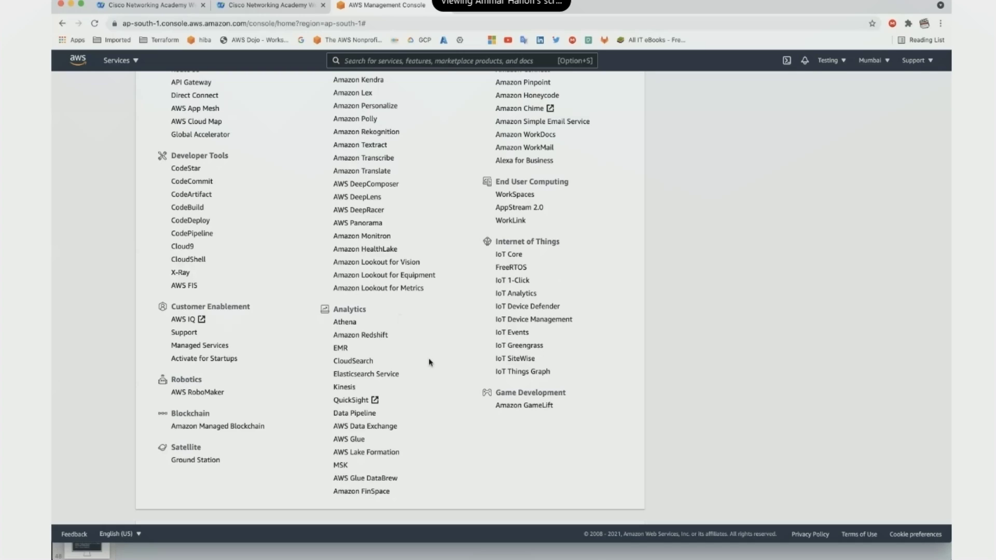
pyautogui.scroll(1, 430, 362)
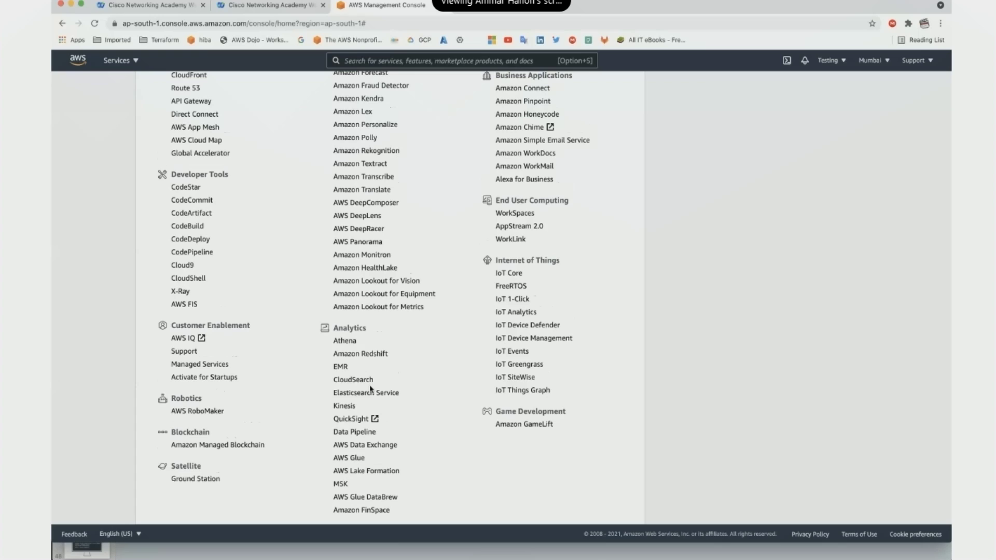
pyautogui.scroll(5, 370, 388)
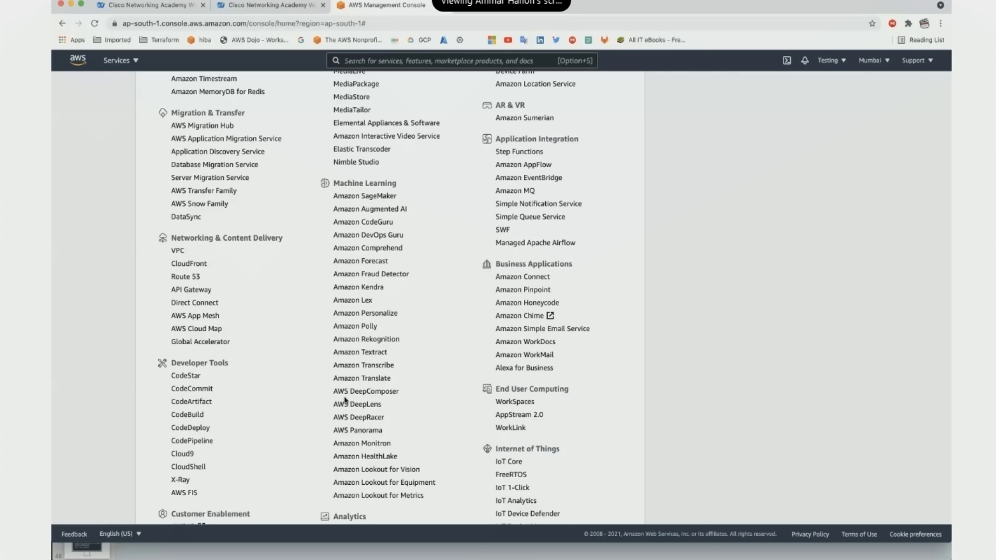
pyautogui.scroll(5, 346, 400)
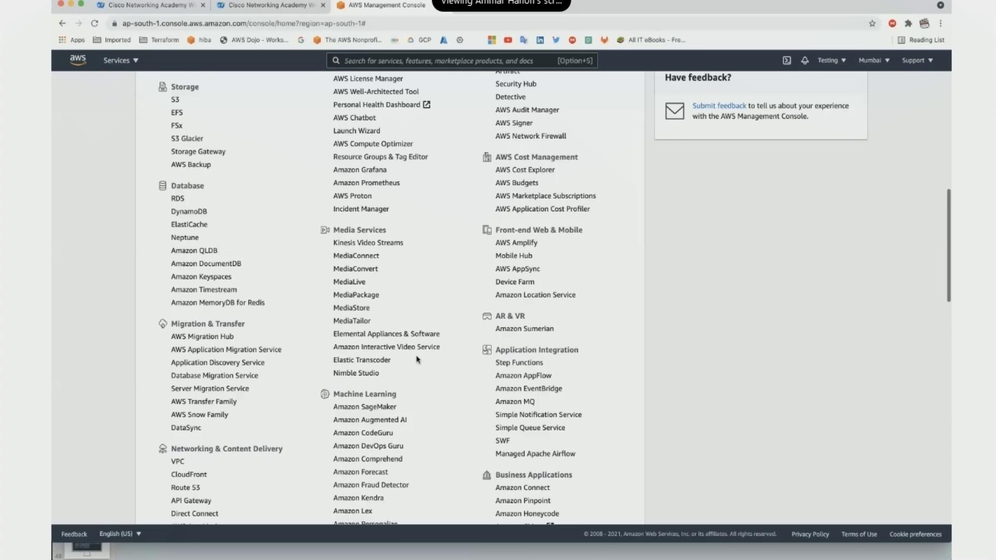
pyautogui.scroll(5, 417, 360)
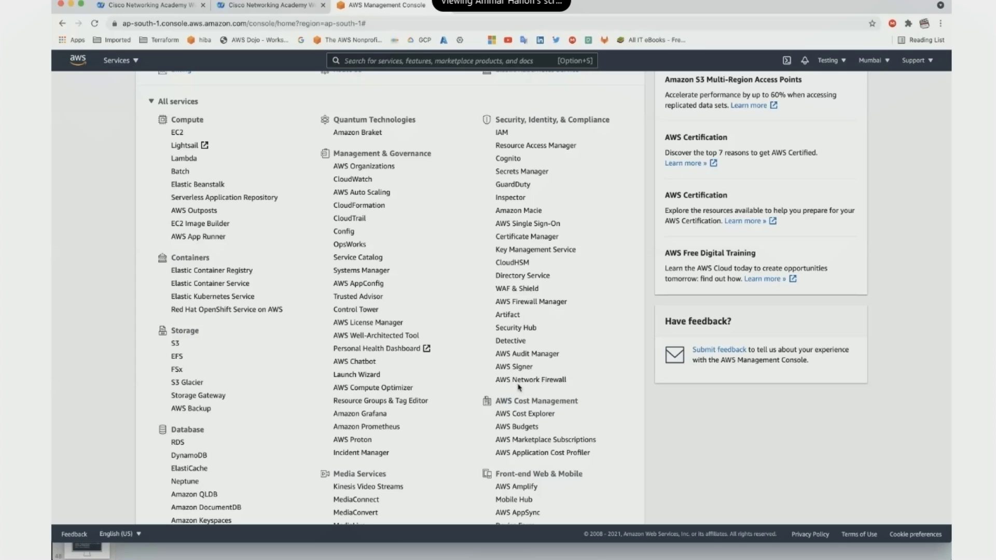
pyautogui.click(506, 291)
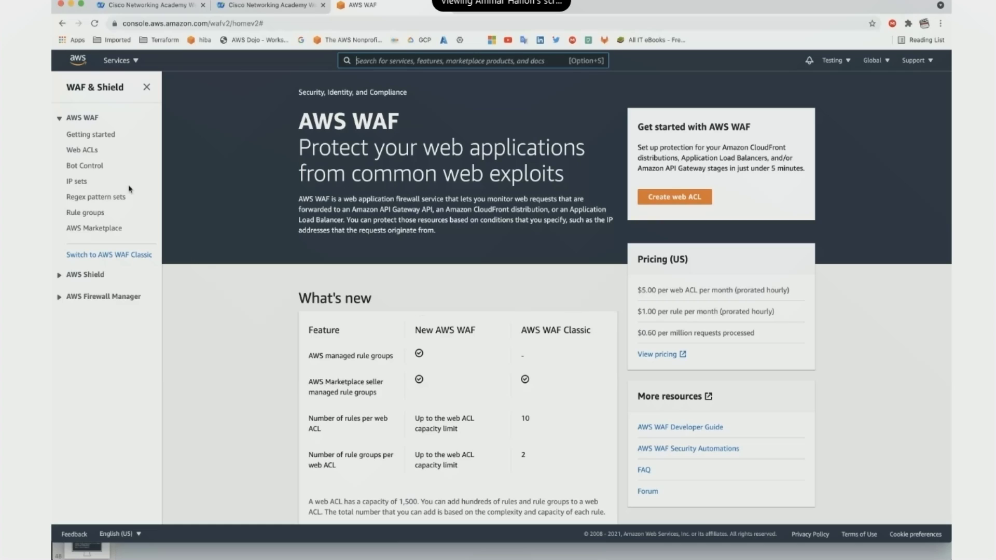
pyautogui.click(68, 63)
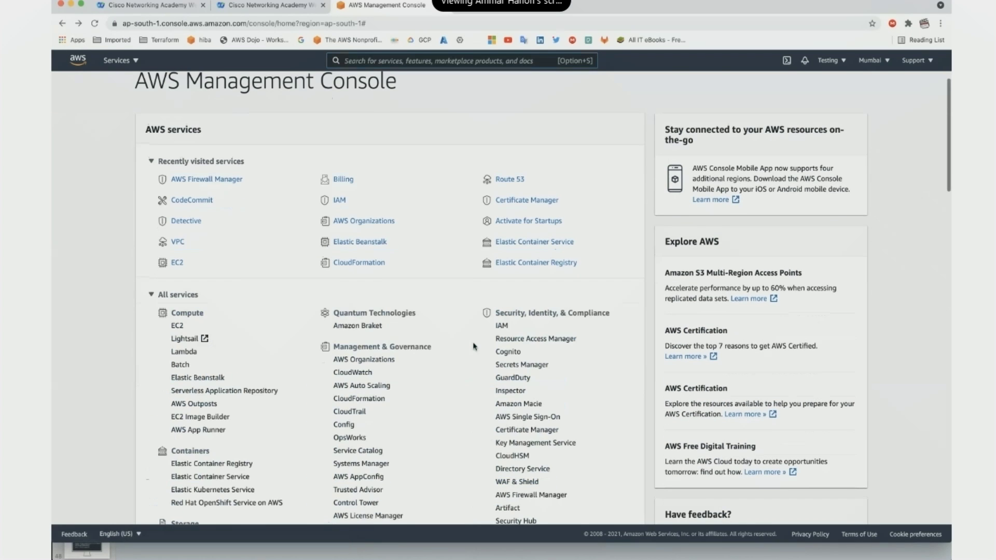
# Browse the services catalogue down to Amazon GameLift, briefly highlighting the word Amazon.
pyautogui.scroll(-4, 473, 346)
pyautogui.scroll(2, 474, 346)
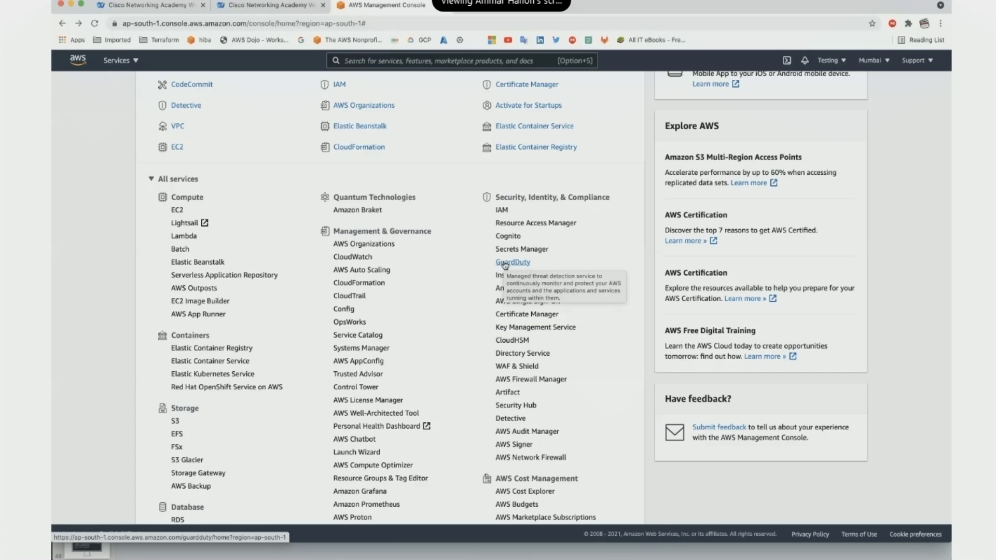
pyautogui.scroll(-6, 623, 284)
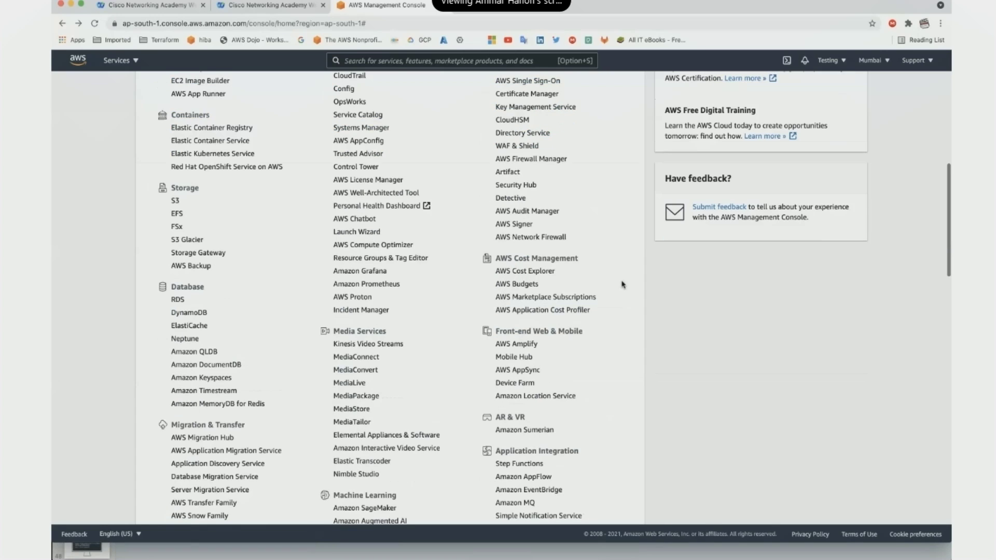
pyautogui.scroll(-3, 622, 284)
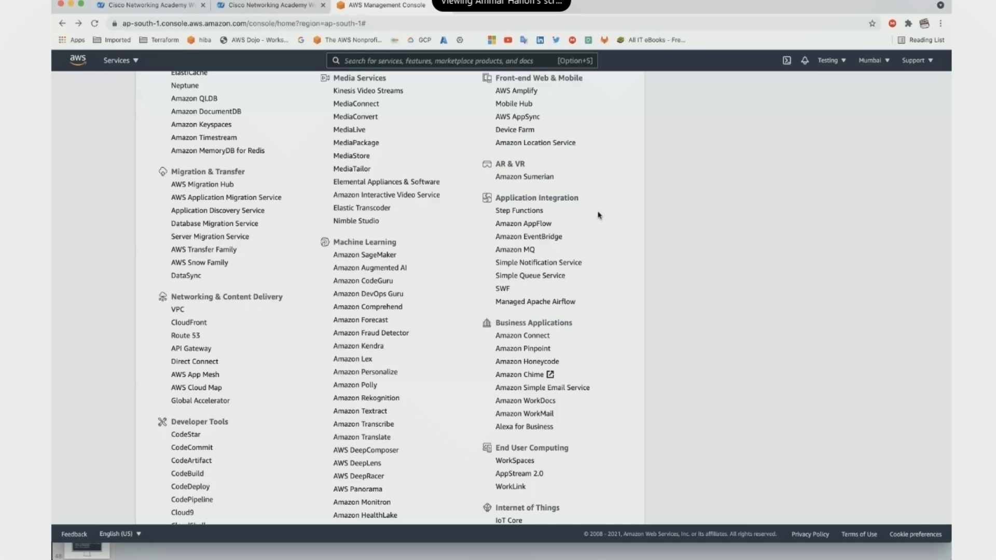
pyautogui.scroll(-3, 599, 215)
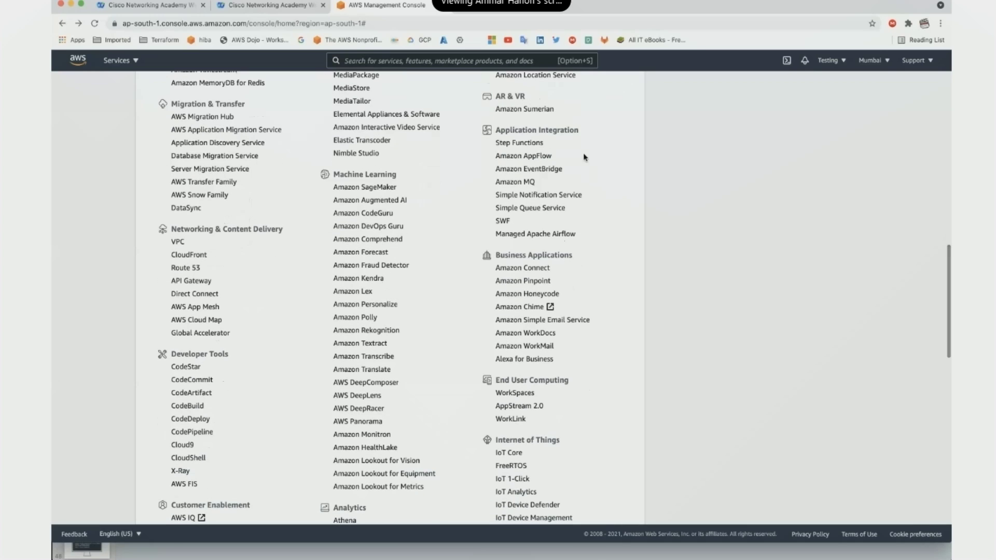
pyautogui.scroll(-3, 595, 286)
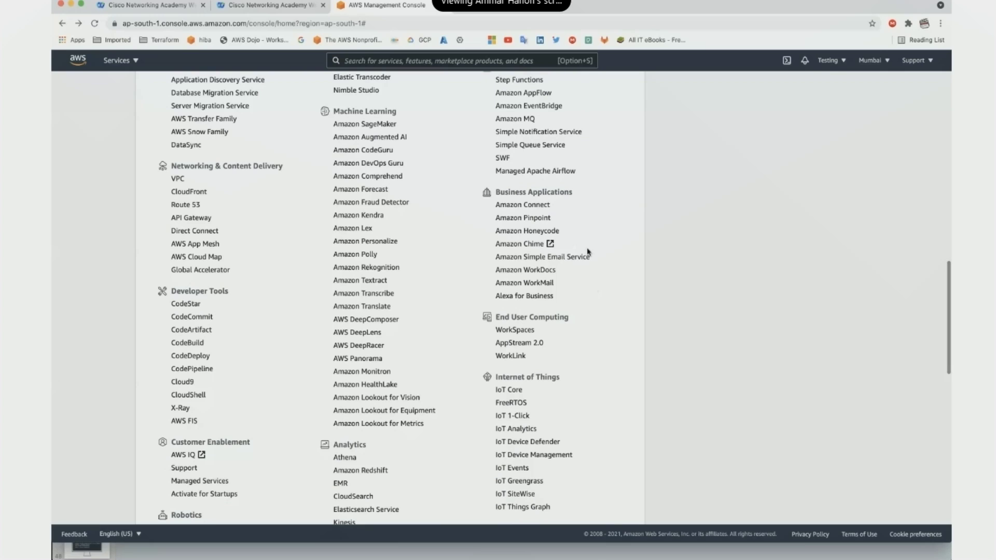
pyautogui.scroll(-2, 594, 340)
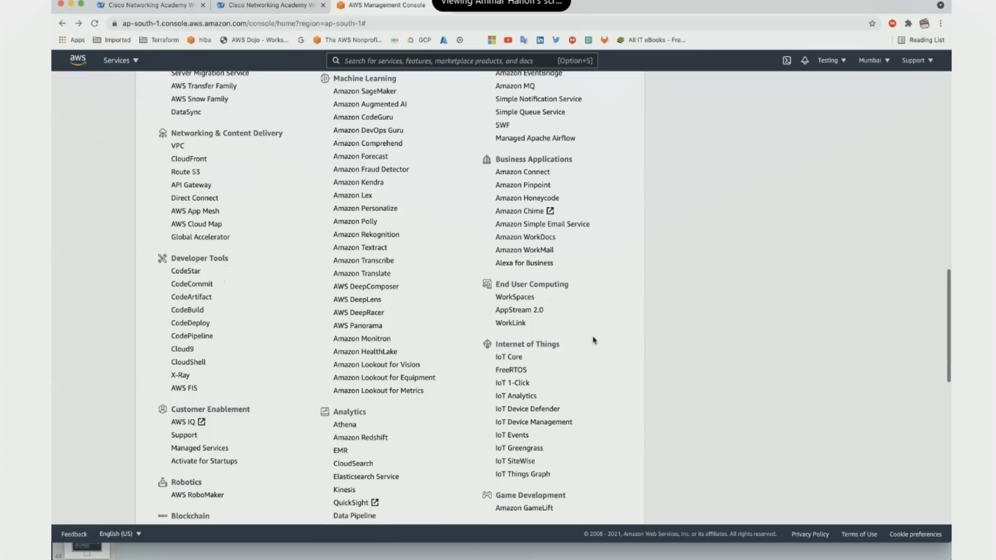
pyautogui.scroll(-4, 595, 340)
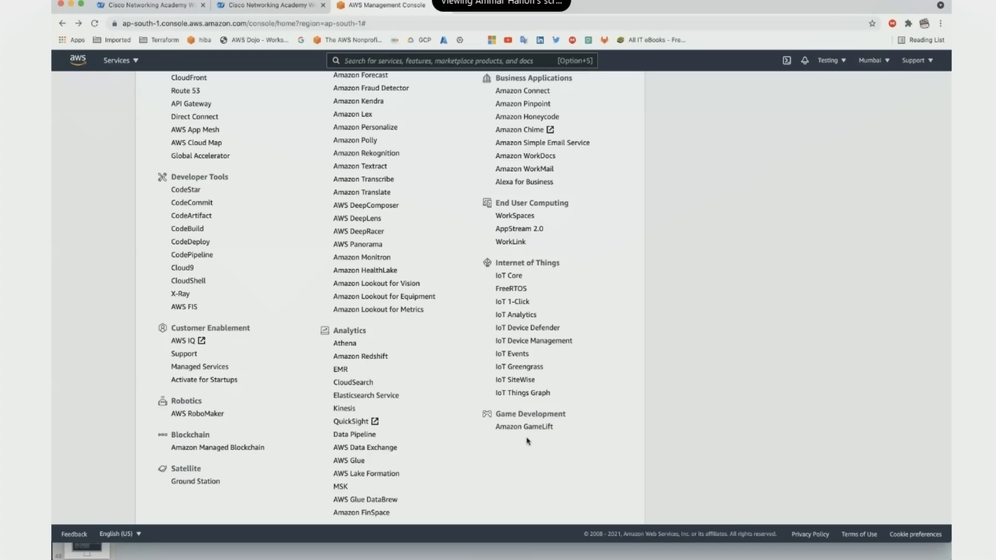
pyautogui.doubleClick(492, 433)
pyautogui.click(577, 434)
# Scroll back up and open EC2 under Compute.
pyautogui.scroll(1, 586, 360)
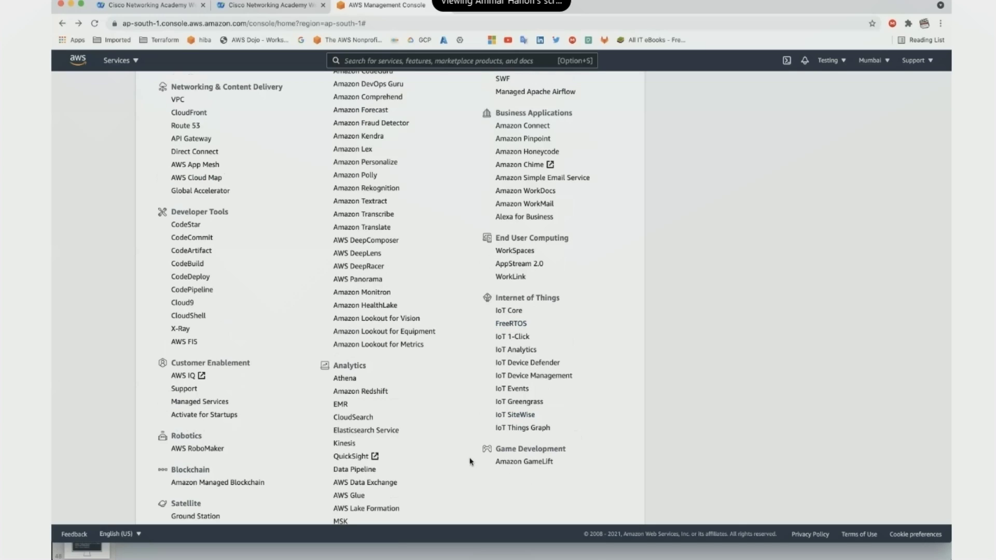
pyautogui.scroll(15, 470, 462)
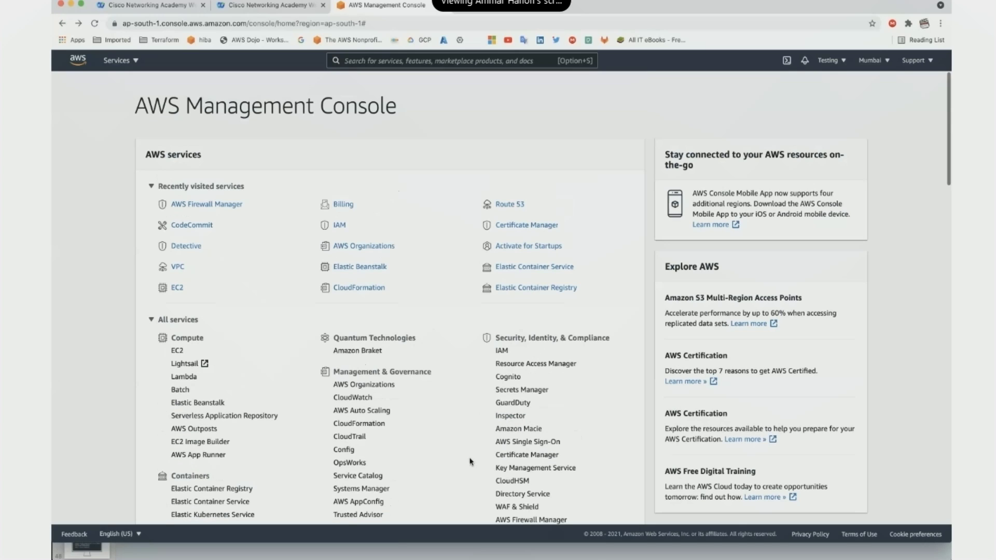
pyautogui.click(176, 351)
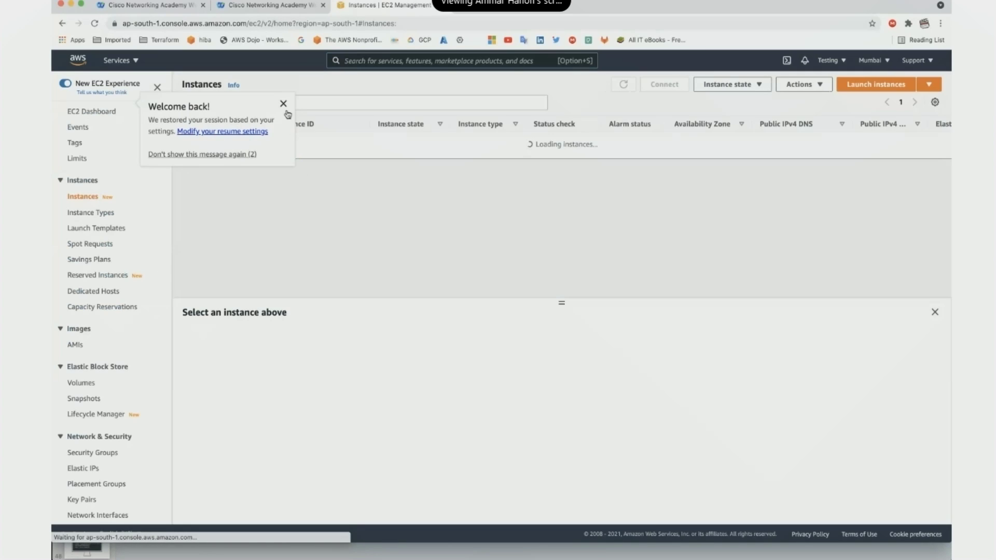
# Dismiss the Welcome back message on the empty Mumbai instances list and launch a new instance.
pyautogui.click(284, 103)
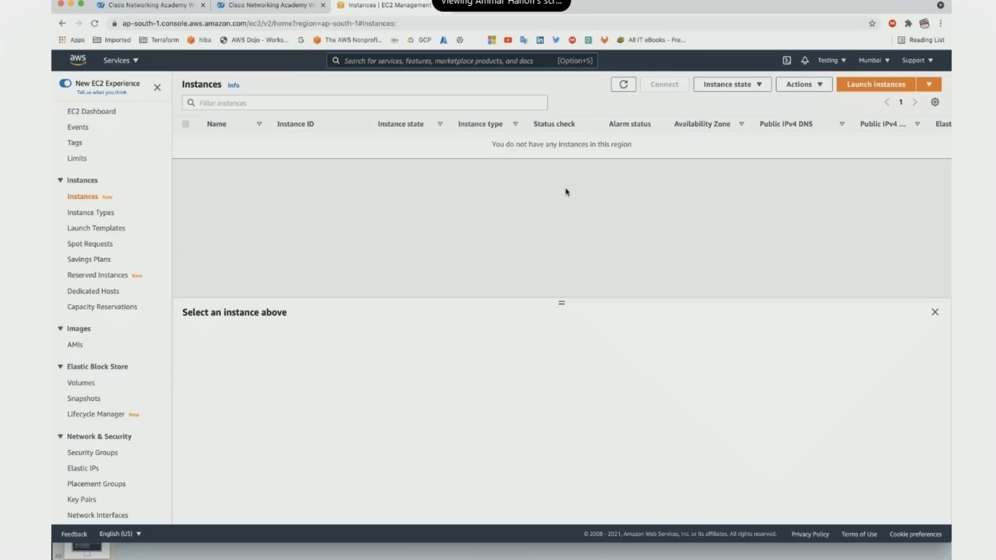
pyautogui.click(869, 87)
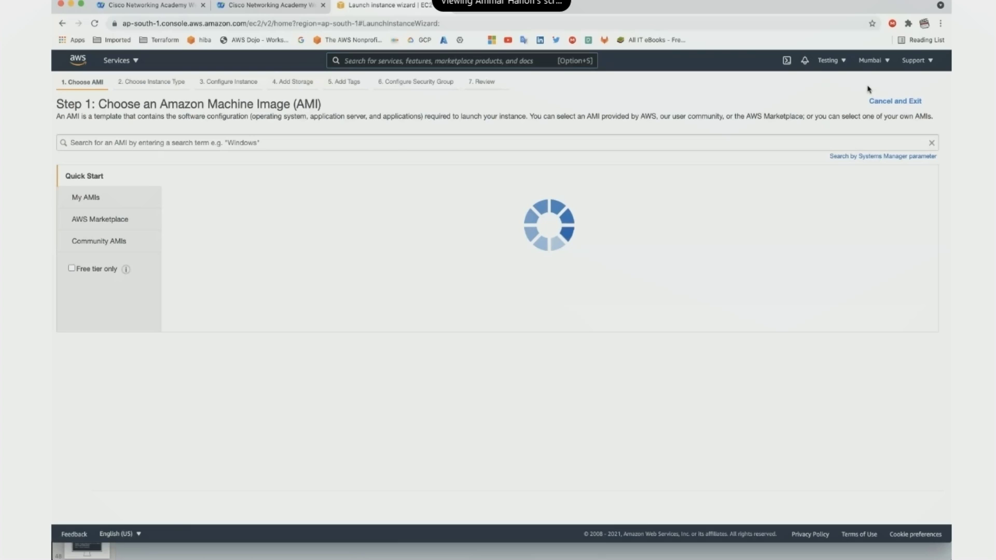
# Scroll down the Quick Start AMI list to the Deep Learning images.
pyautogui.scroll(-10, 352, 239)
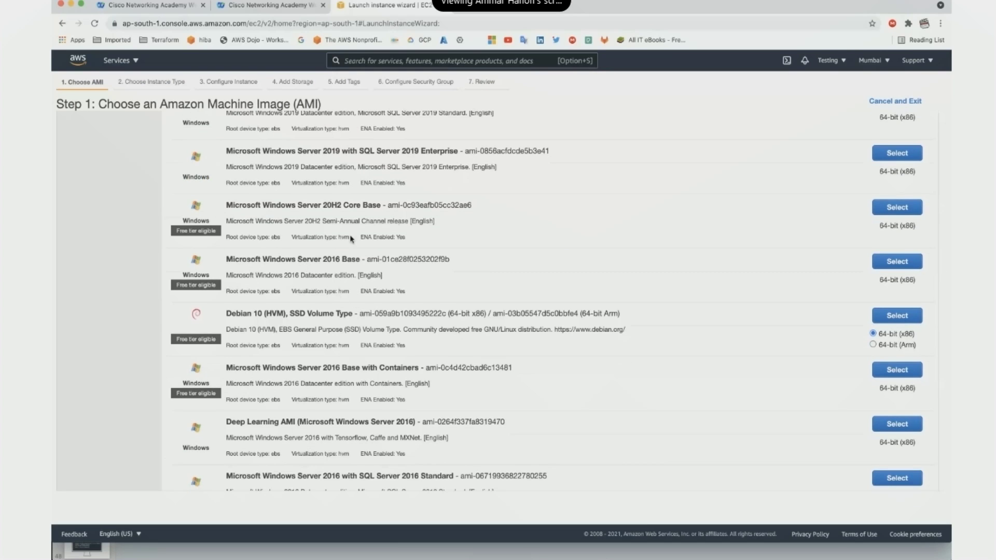
pyautogui.scroll(-7, 351, 238)
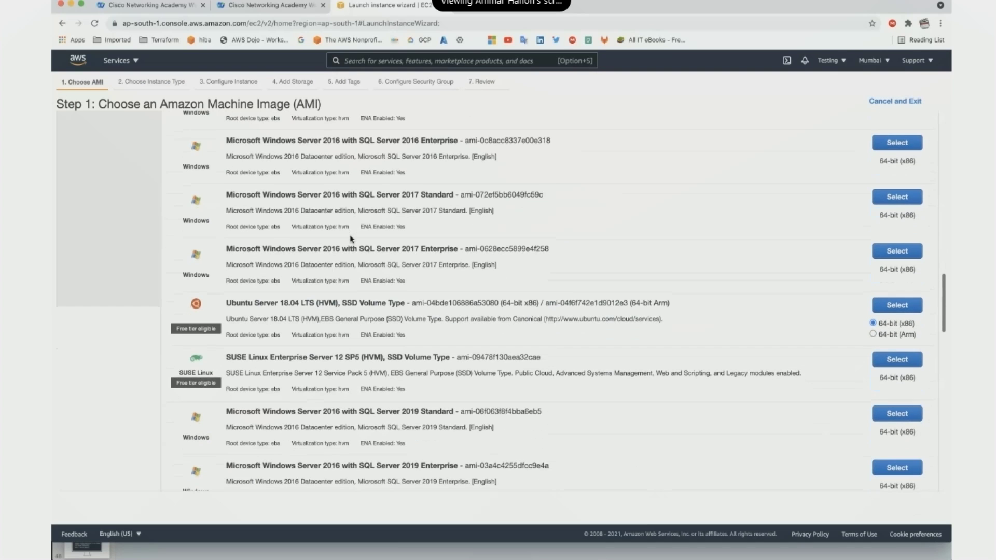
pyautogui.scroll(-4, 351, 239)
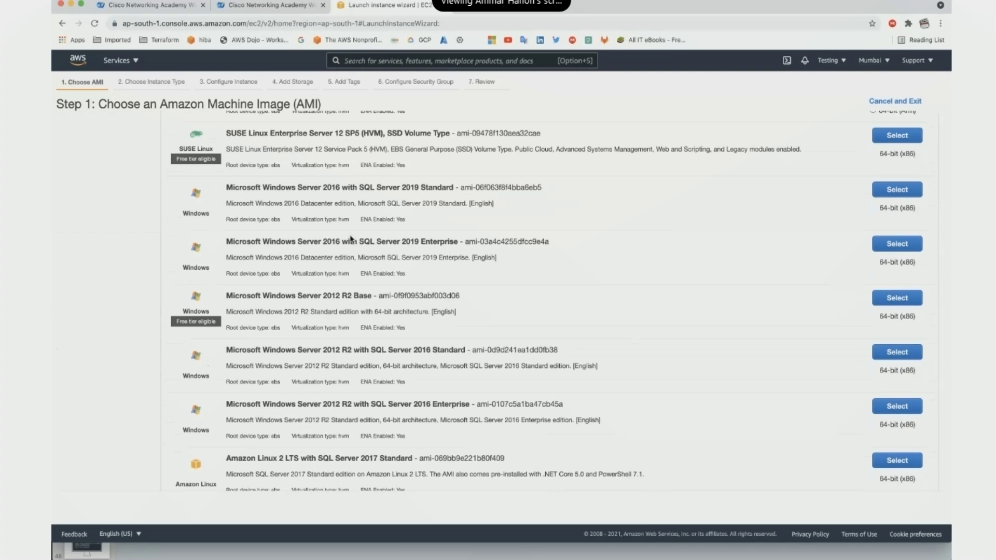
pyautogui.scroll(-3, 351, 239)
pyautogui.scroll(-2, 319, 336)
pyautogui.scroll(-1, 318, 336)
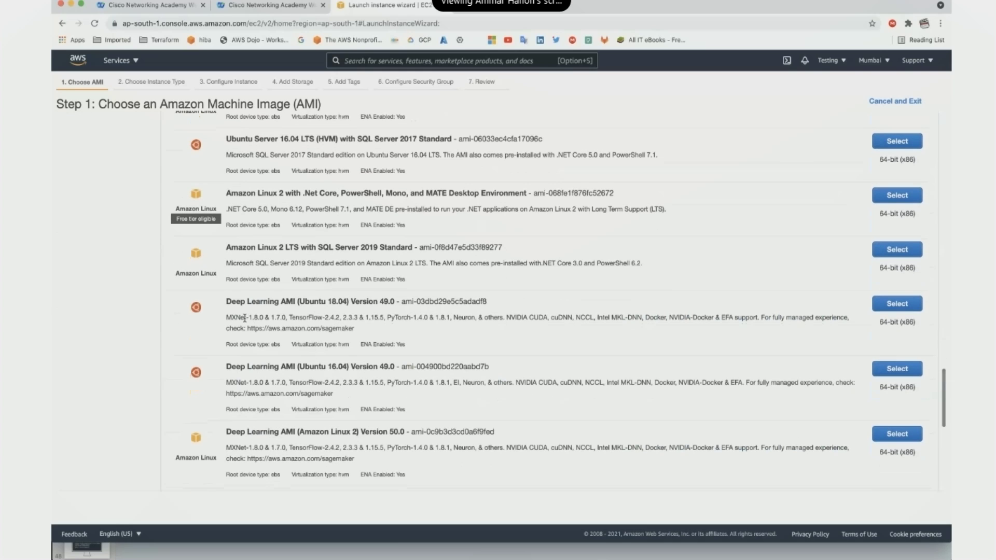
pyautogui.doubleClick(263, 302)
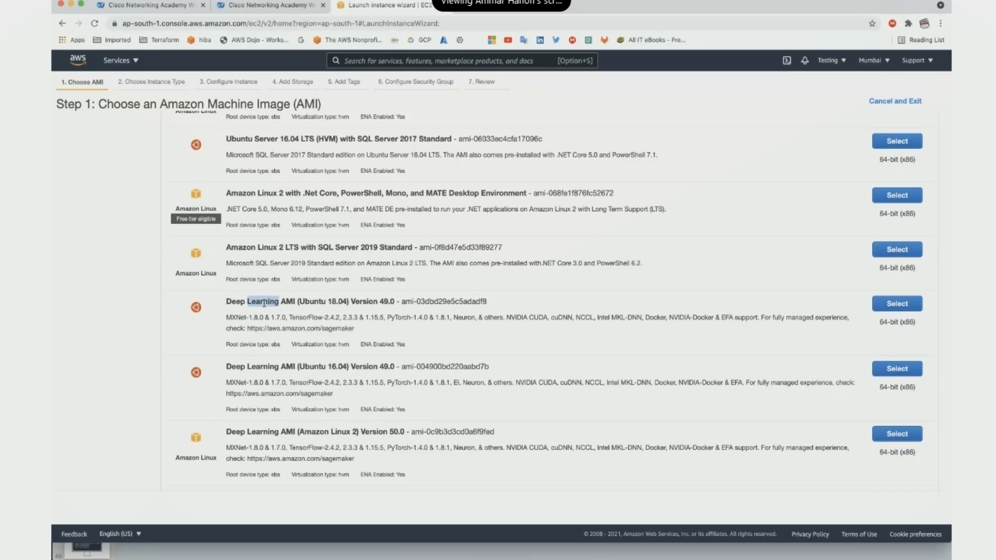
# Scroll back up and highlight the Deep Learning AMI (Microsoft Windows Server 2016) title.
pyautogui.scroll(-2, 285, 366)
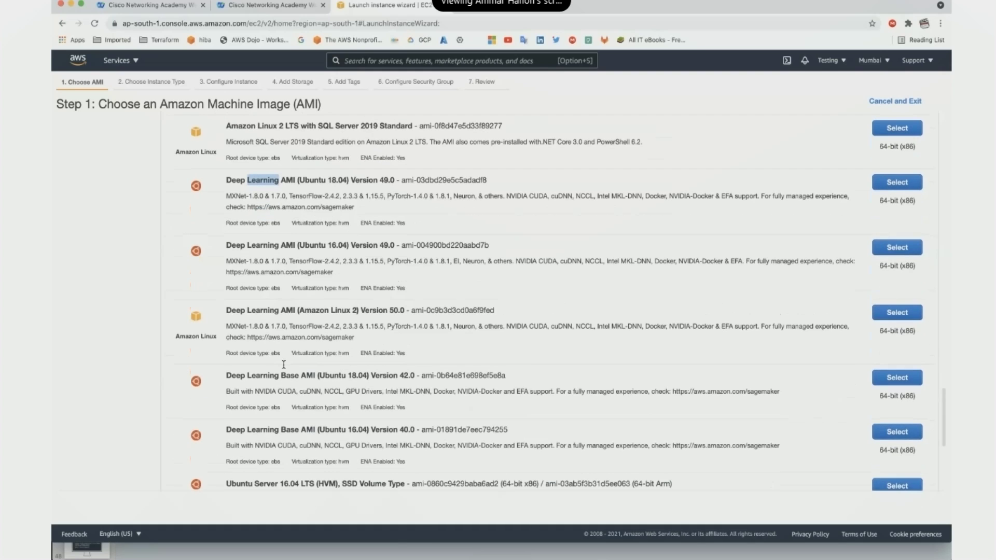
pyautogui.scroll(-3, 284, 367)
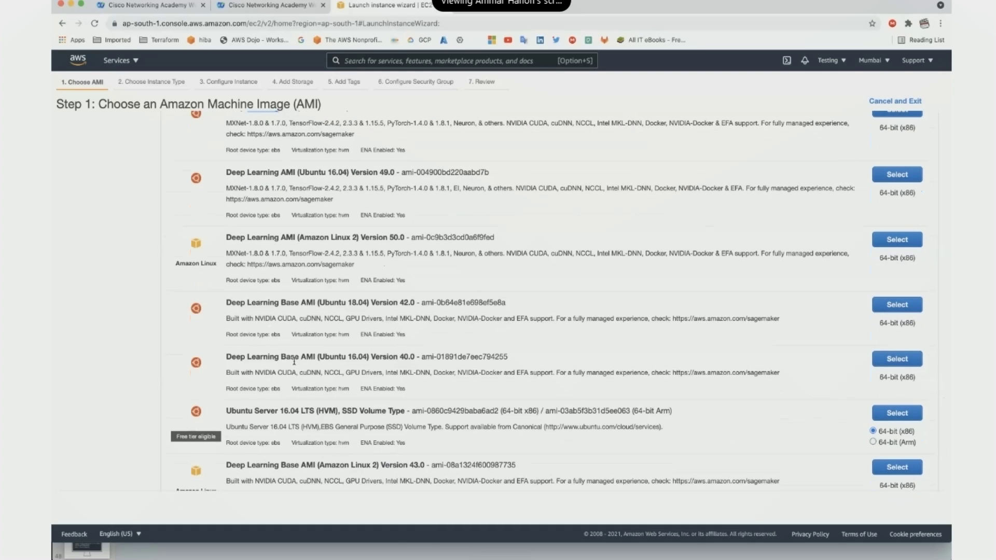
pyautogui.scroll(-3, 304, 369)
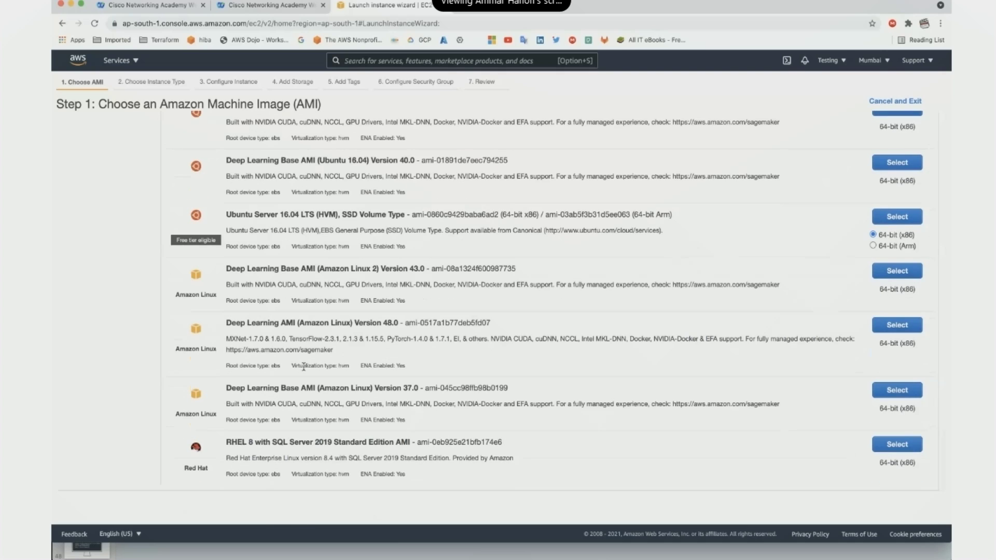
pyautogui.scroll(15, 303, 367)
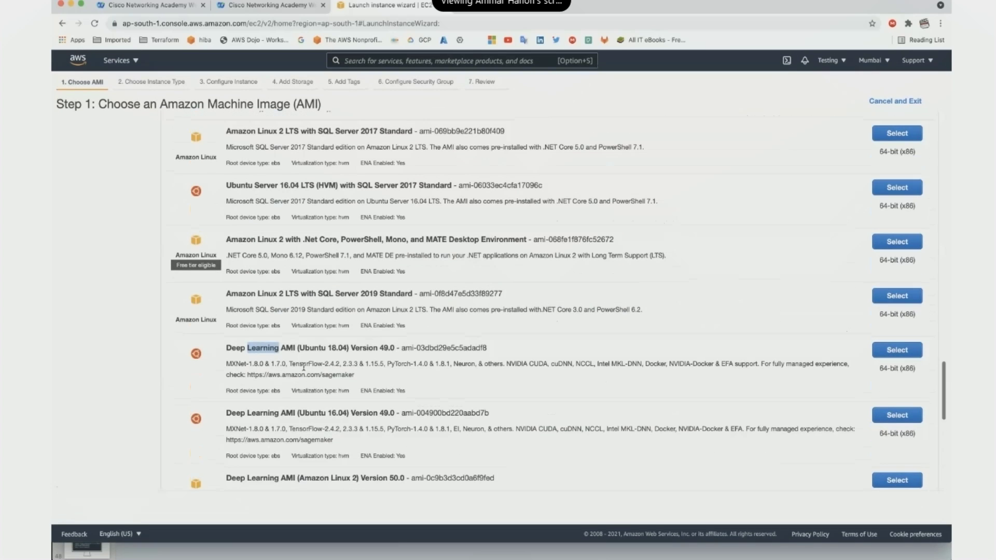
pyautogui.scroll(2, 303, 367)
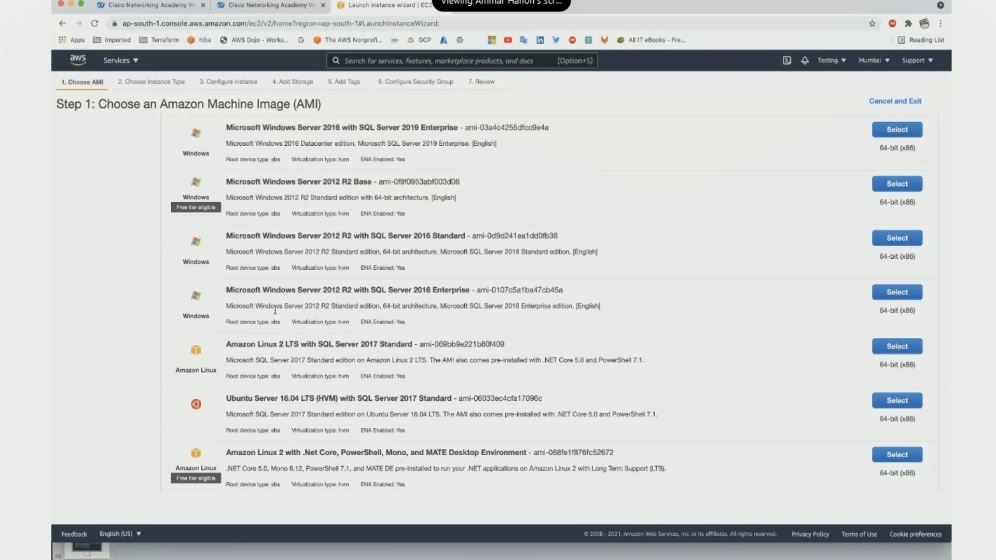
pyautogui.scroll(5, 292, 268)
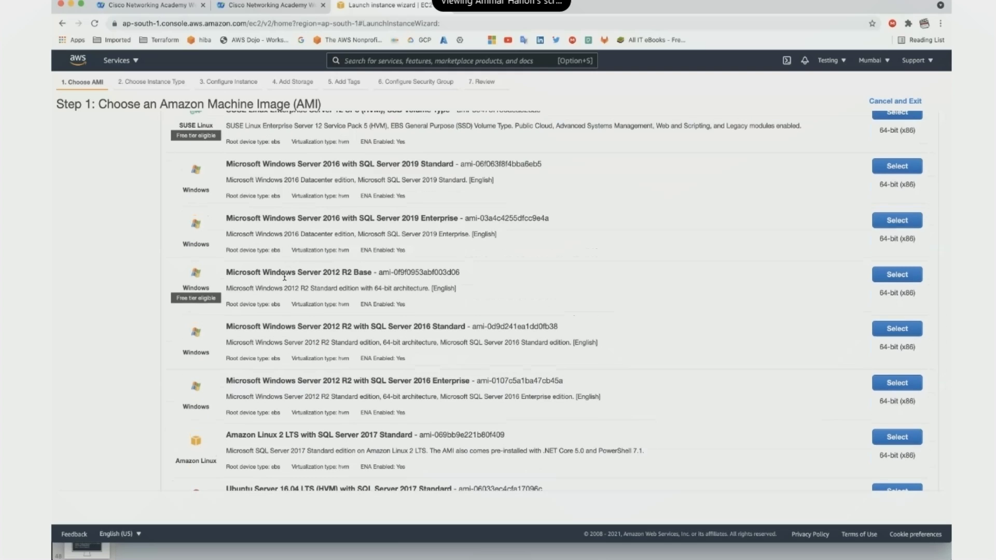
pyautogui.scroll(4, 284, 276)
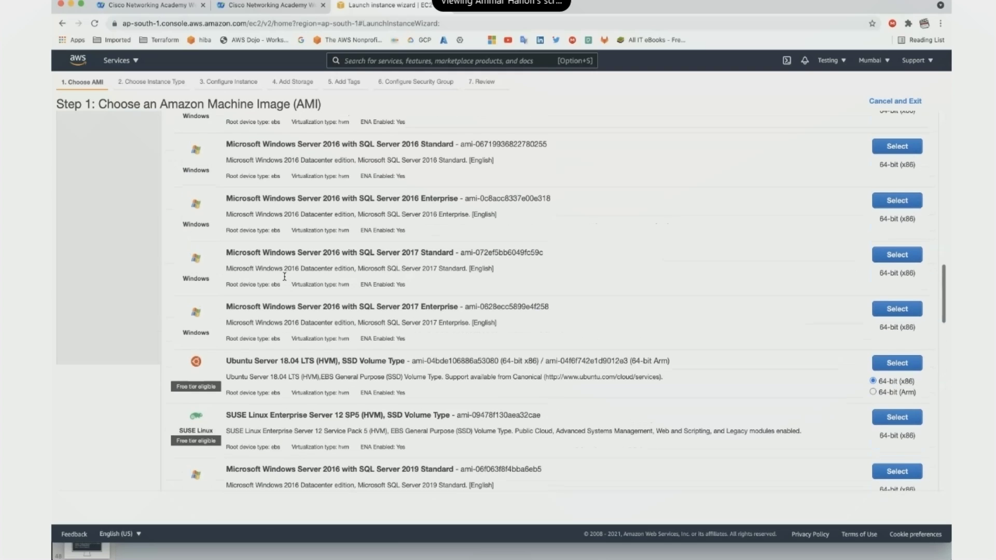
pyautogui.scroll(1, 284, 280)
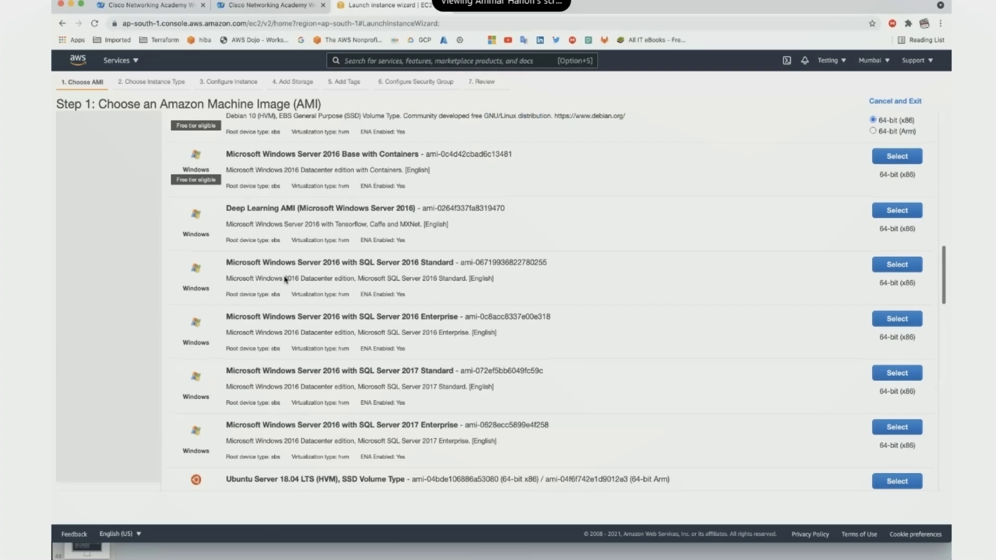
pyautogui.tripleClick(264, 212)
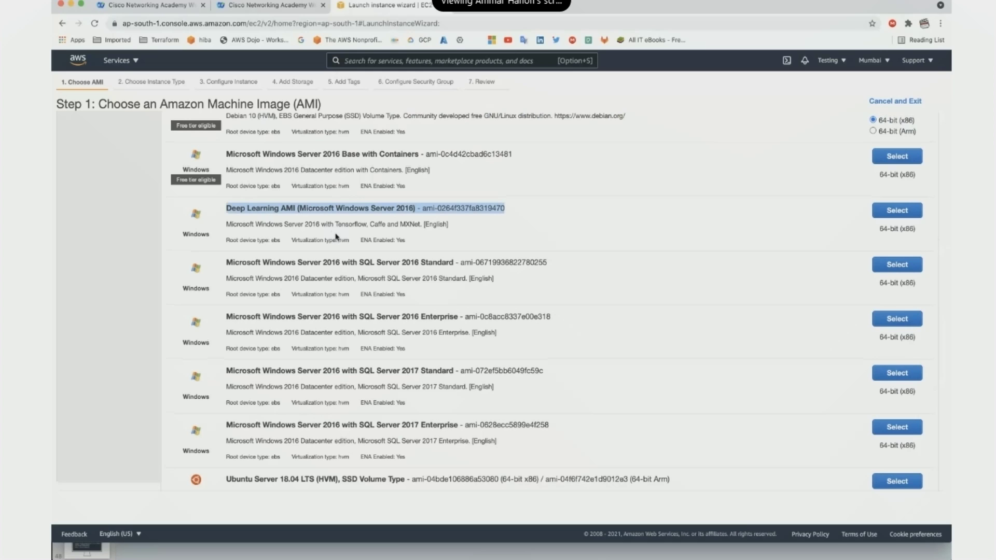
# Scroll back to the top of the 41 Quick Start AMIs, headed by Amazon Linux 2.
pyautogui.scroll(10, 336, 237)
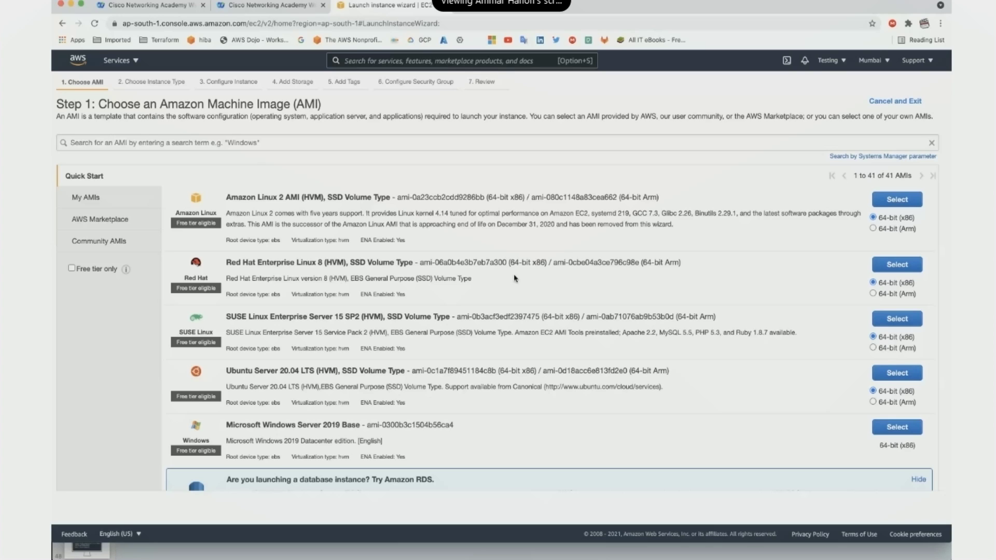
# Switch to the AWS Marketplace AMIs and browse its featured software and categories.
pyautogui.click(98, 219)
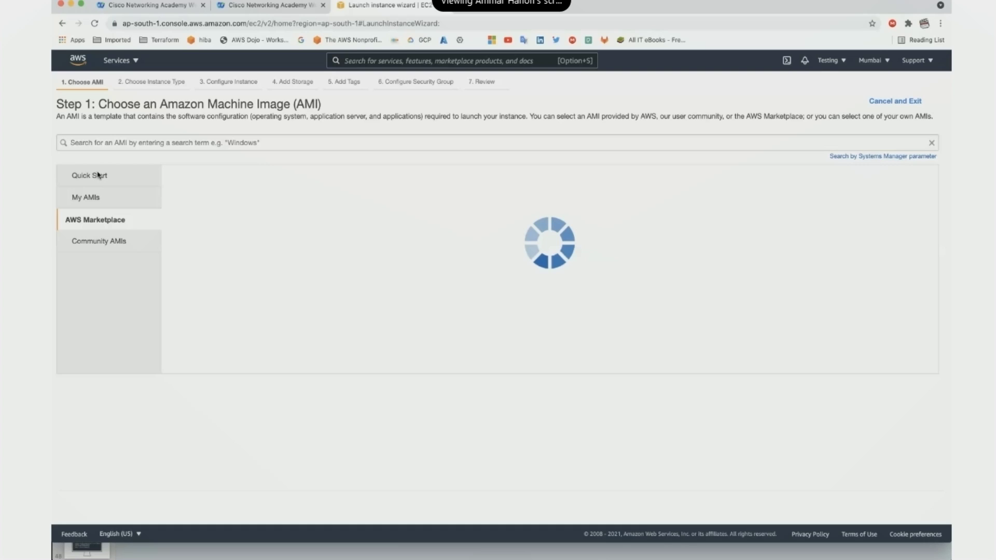
pyautogui.scroll(-5, 423, 311)
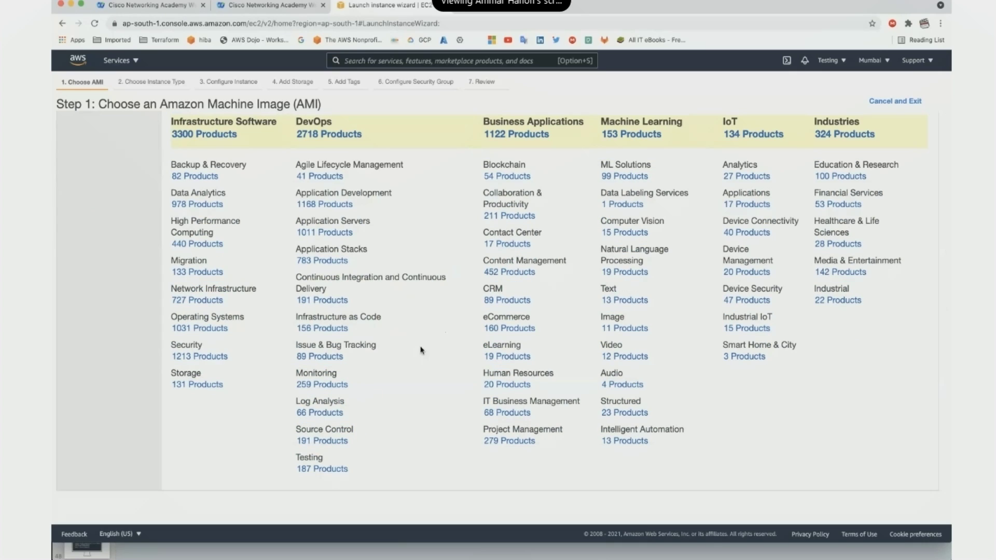
pyautogui.scroll(5, 421, 350)
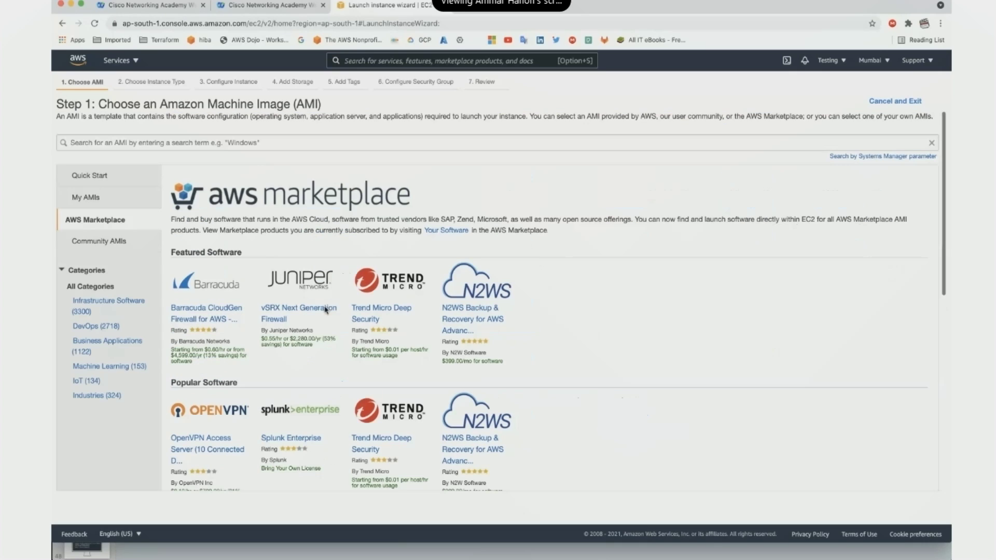
pyautogui.click(300, 143)
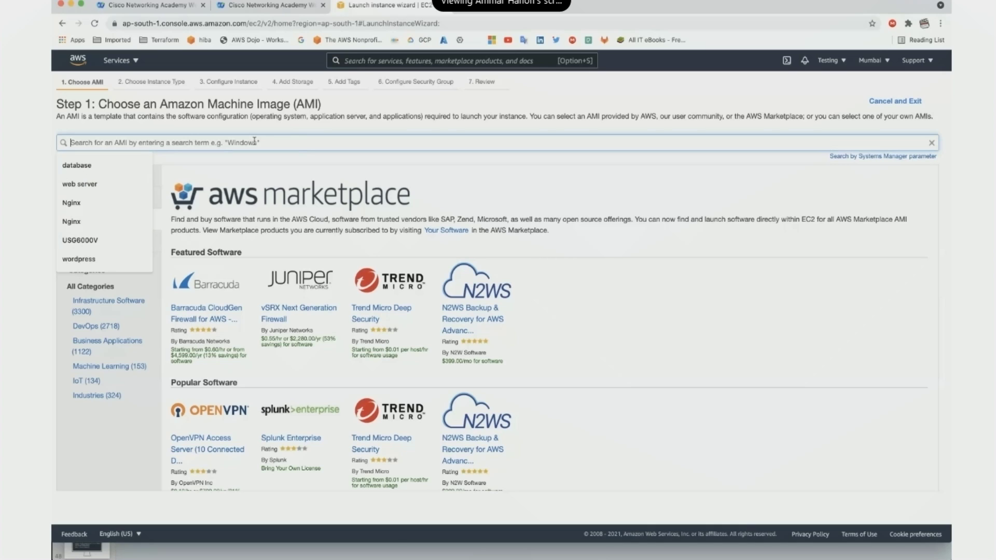
# Search the Marketplace for cisco and scroll through the matching images.
pyautogui.write('cisco')
pyautogui.press('Return')
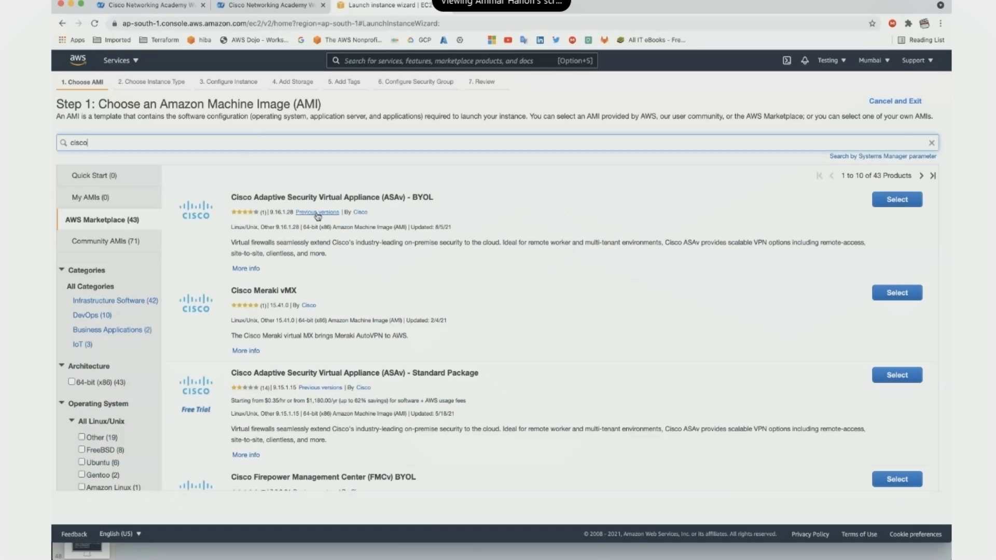
pyautogui.scroll(-3, 415, 253)
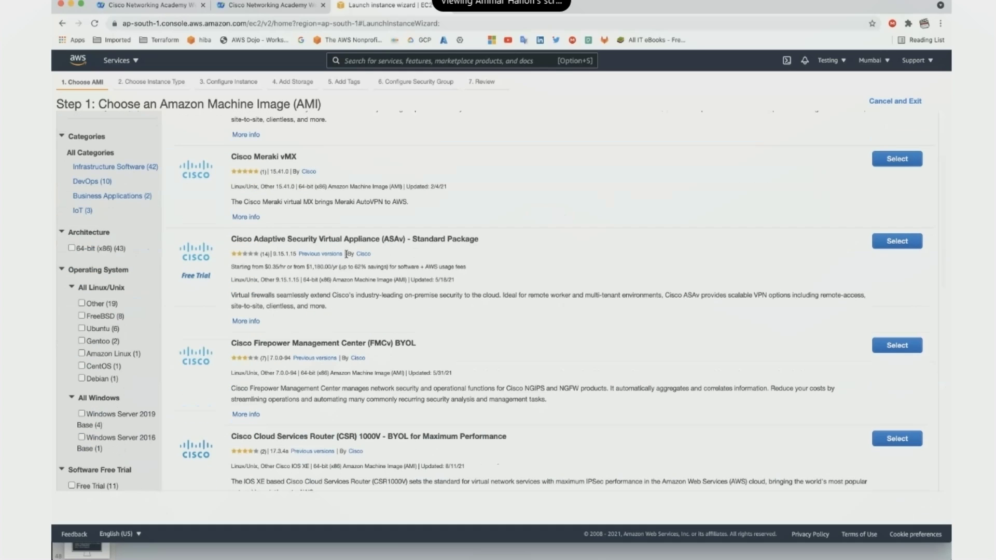
pyautogui.scroll(-2, 429, 255)
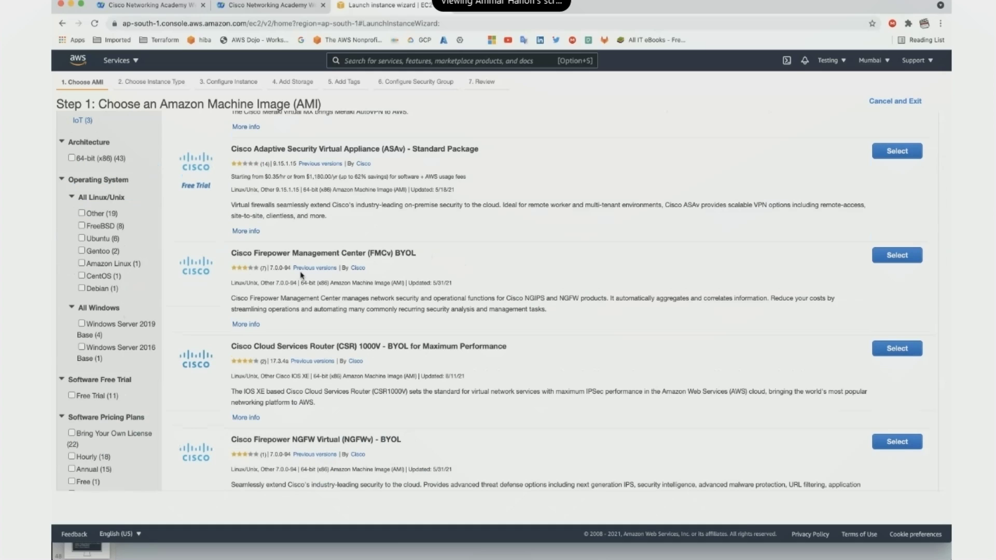
pyautogui.scroll(-2, 302, 275)
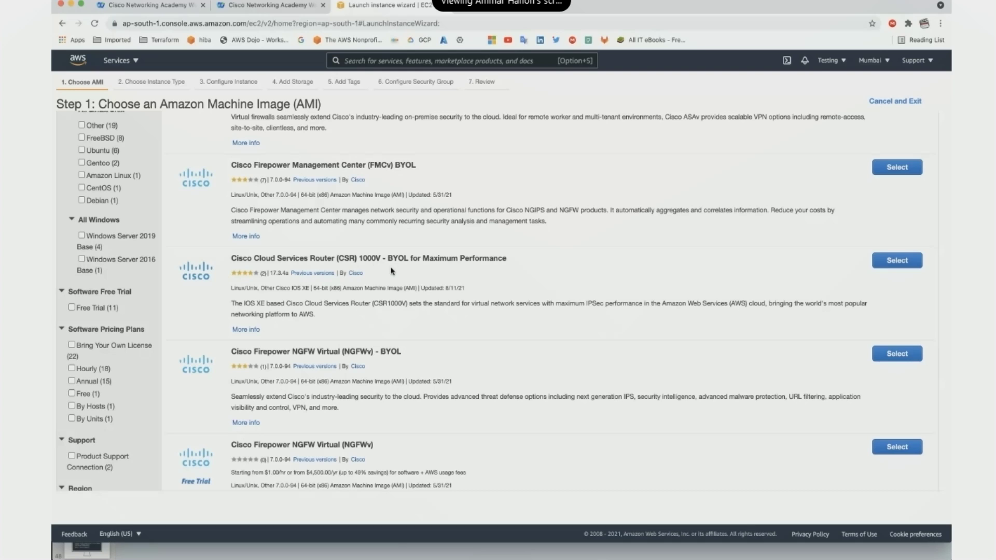
pyautogui.scroll(-3, 393, 271)
pyautogui.scroll(-2, 380, 297)
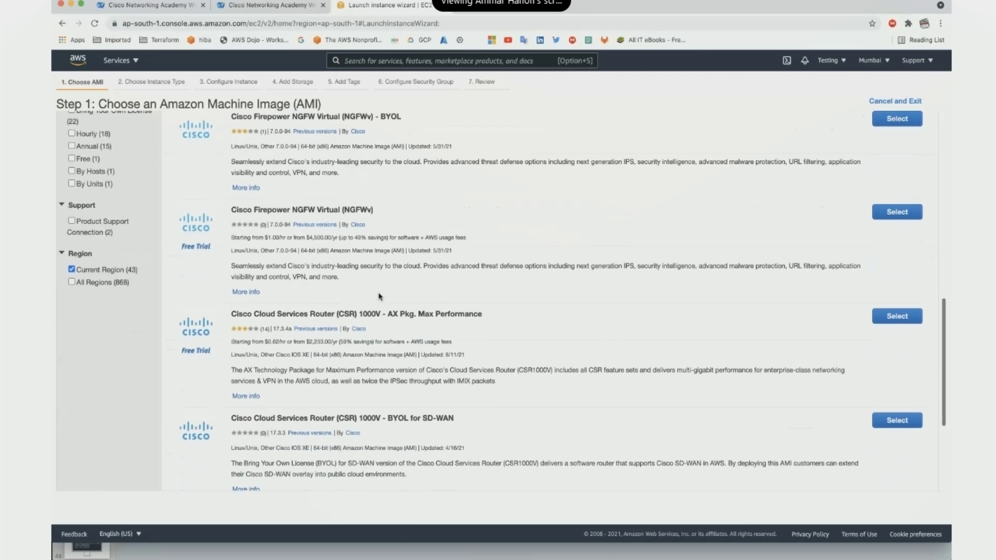
pyautogui.scroll(10, 379, 297)
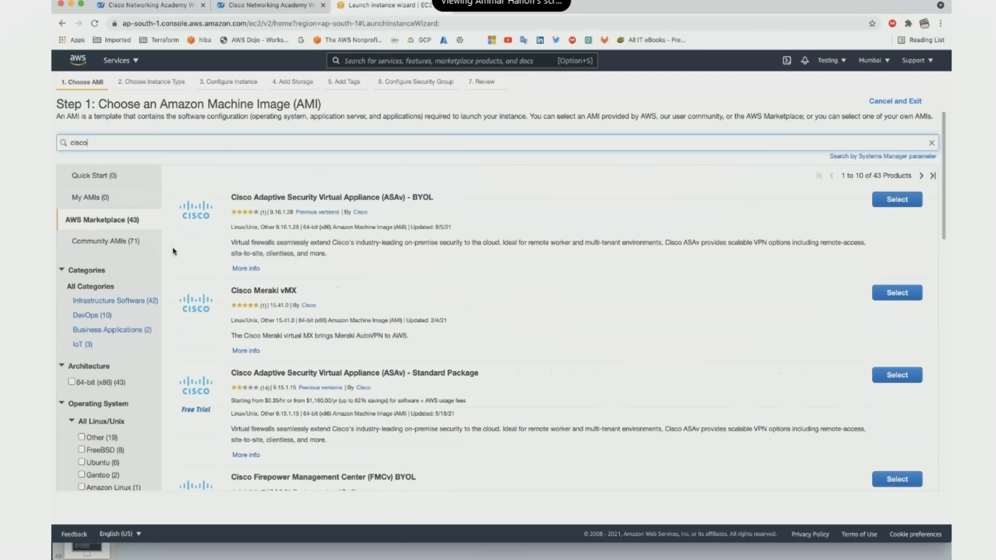
# Replace the search with lms to list 31 AMIs like Bitnami LMS and Canvas LMS.
pyautogui.doubleClick(110, 141)
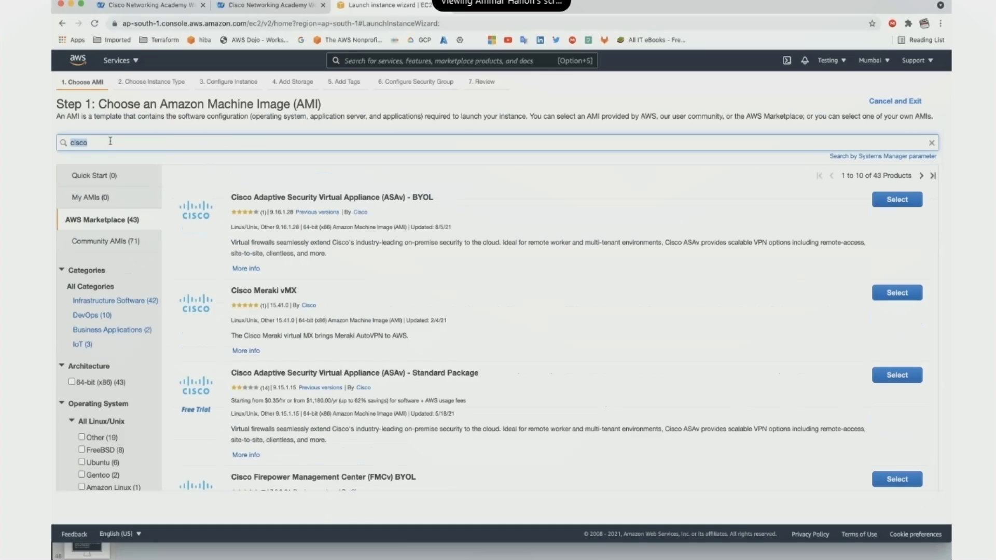
pyautogui.write('lms')
pyautogui.press('Return')
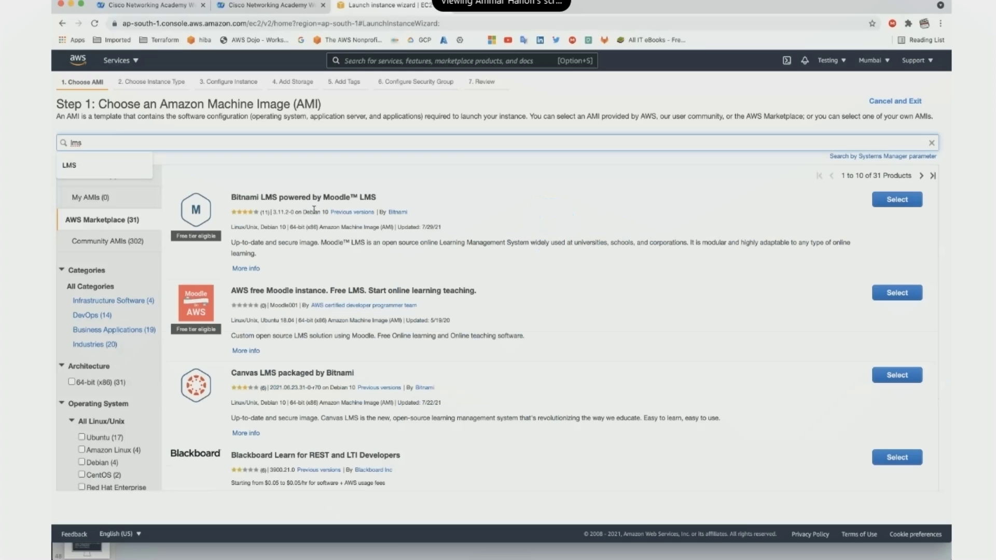
pyautogui.doubleClick(339, 199)
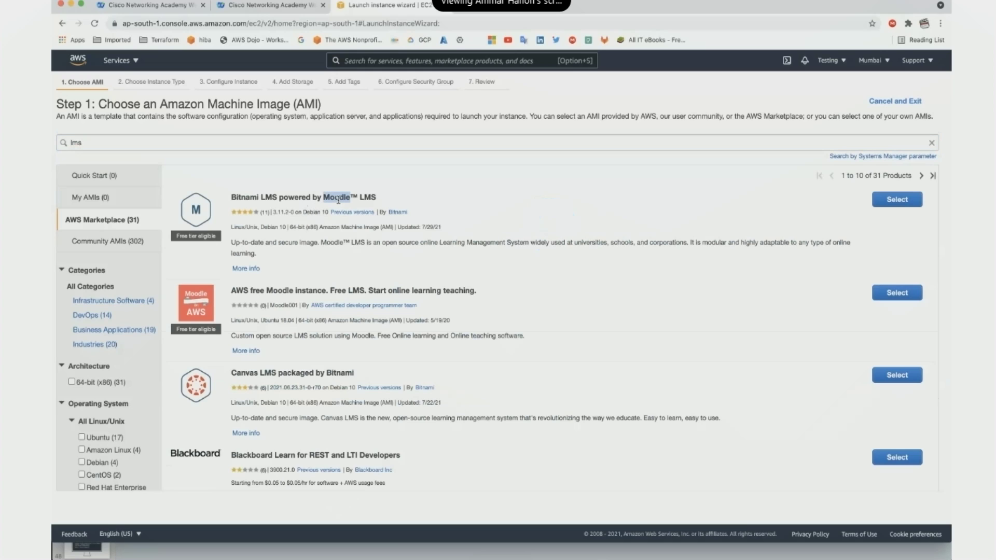
pyautogui.scroll(-2, 332, 265)
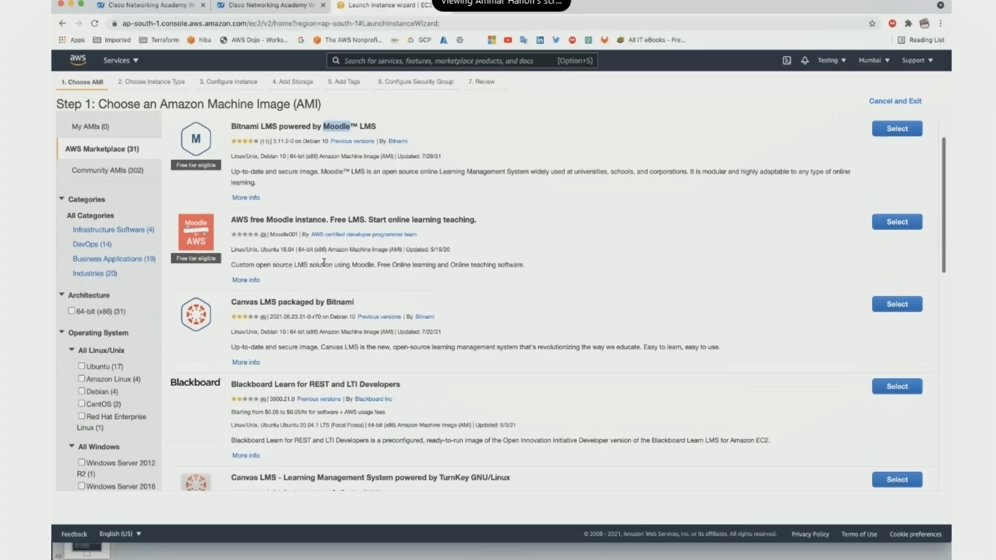
pyautogui.doubleClick(247, 302)
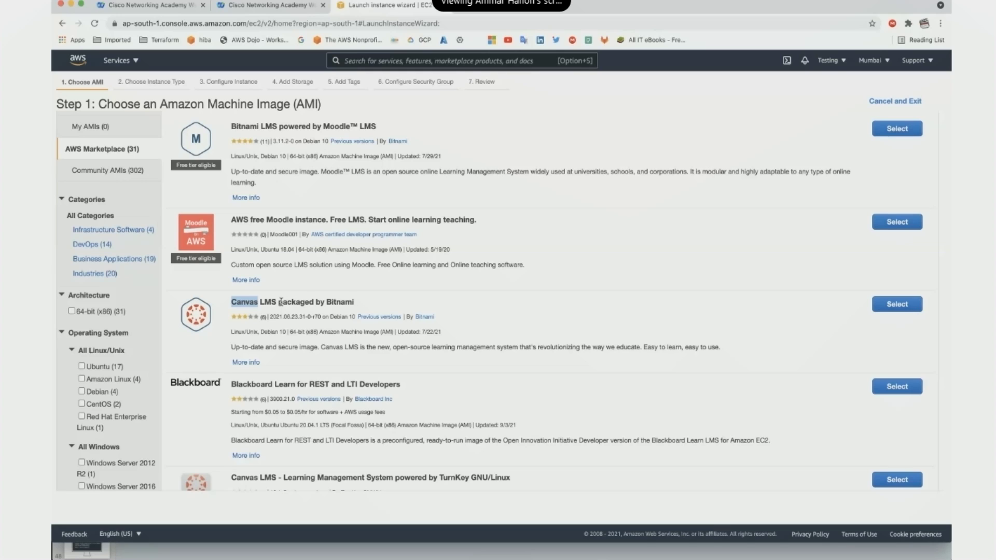
pyautogui.scroll(-2, 282, 305)
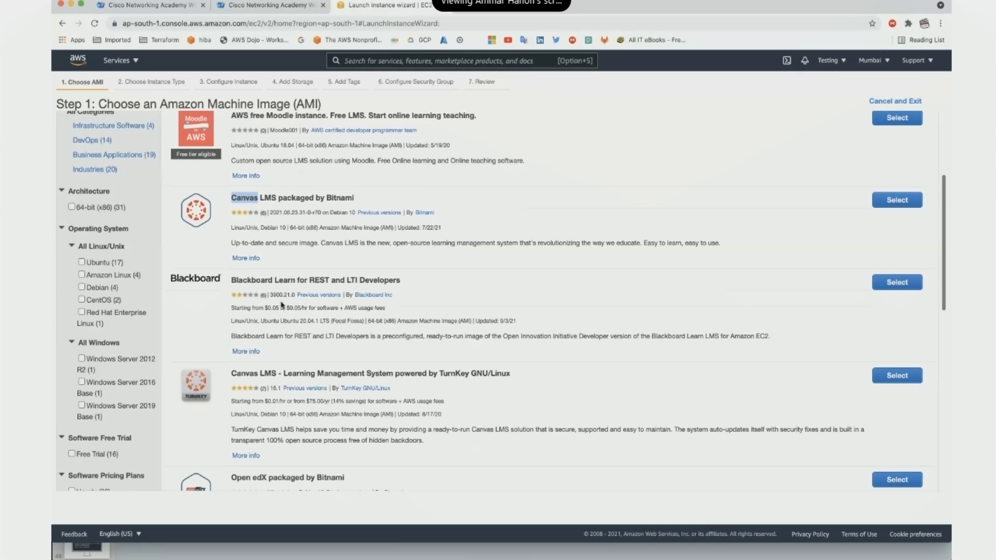
pyautogui.scroll(-3, 282, 305)
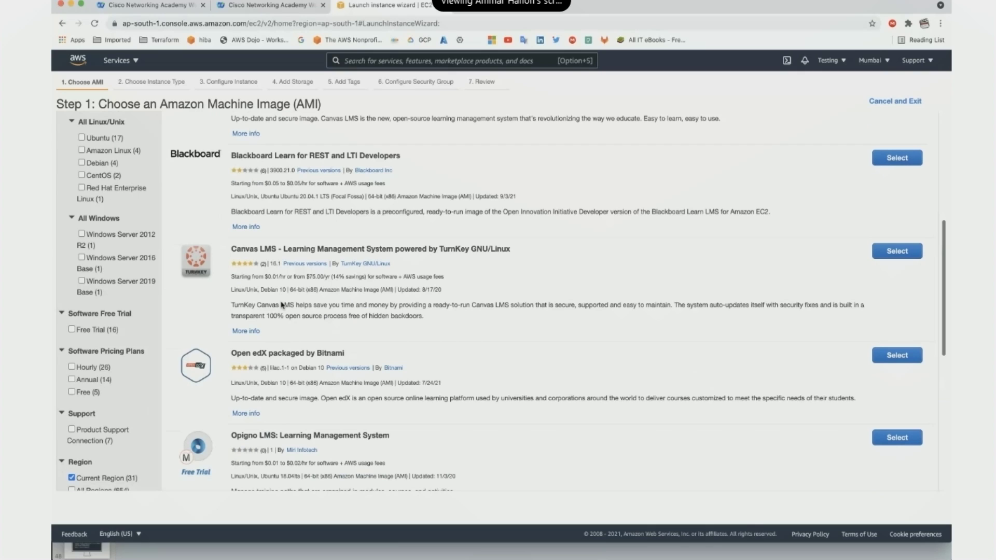
pyautogui.scroll(-8, 281, 304)
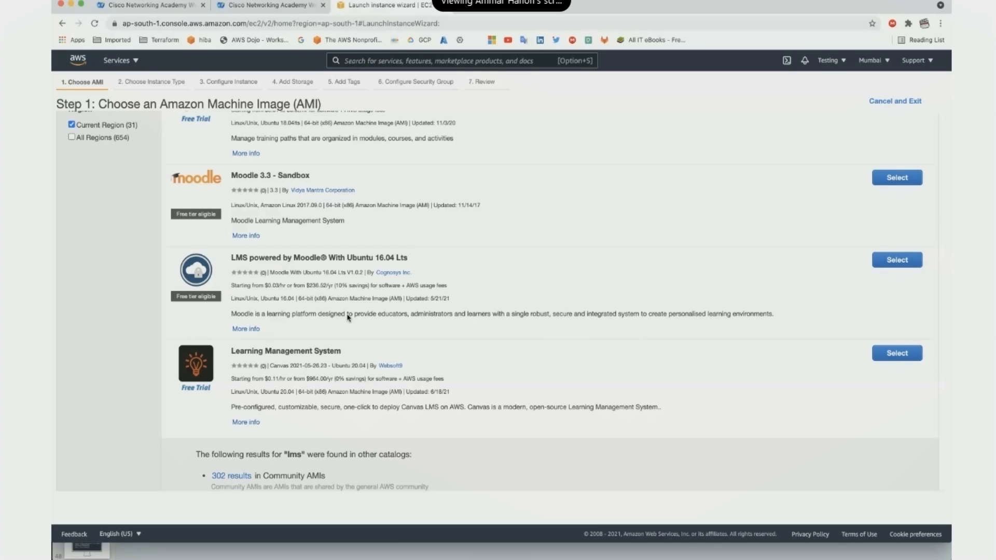
pyautogui.scroll(10, 348, 318)
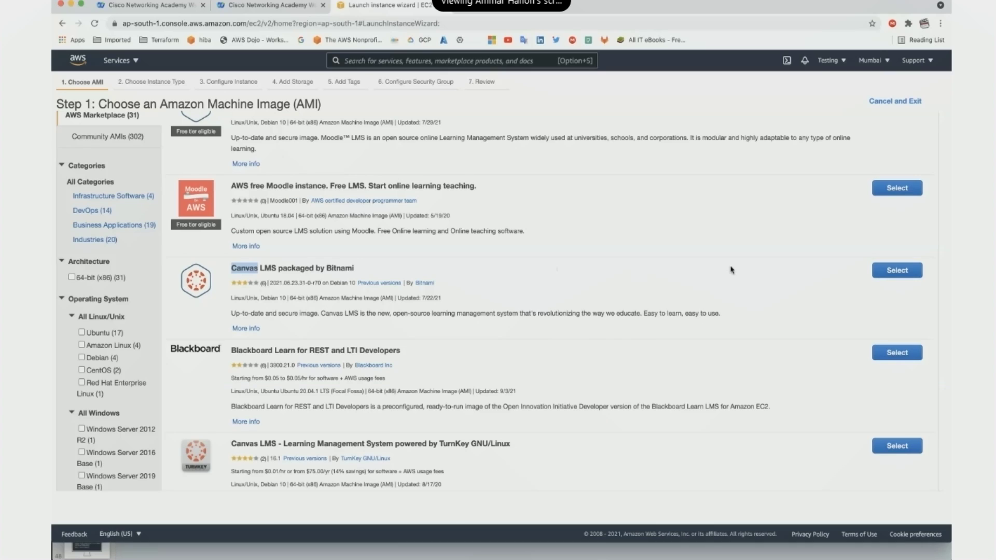
pyautogui.click(895, 270)
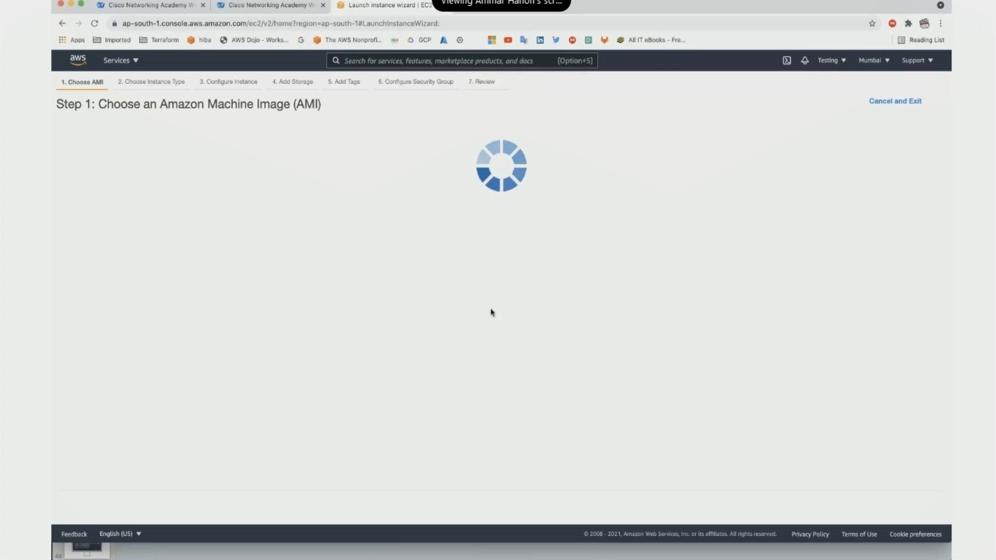
pyautogui.scroll(-1, 625, 309)
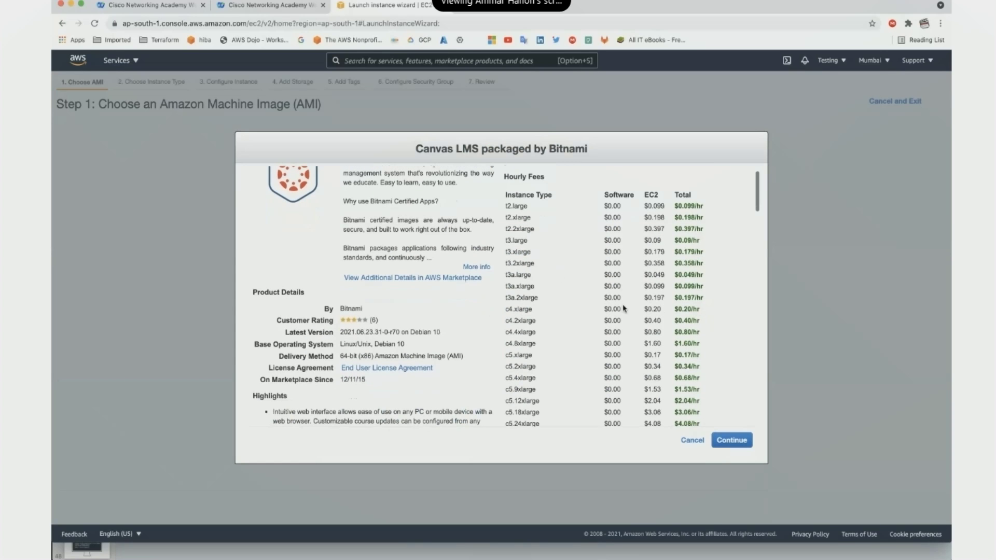
pyautogui.scroll(-4, 659, 364)
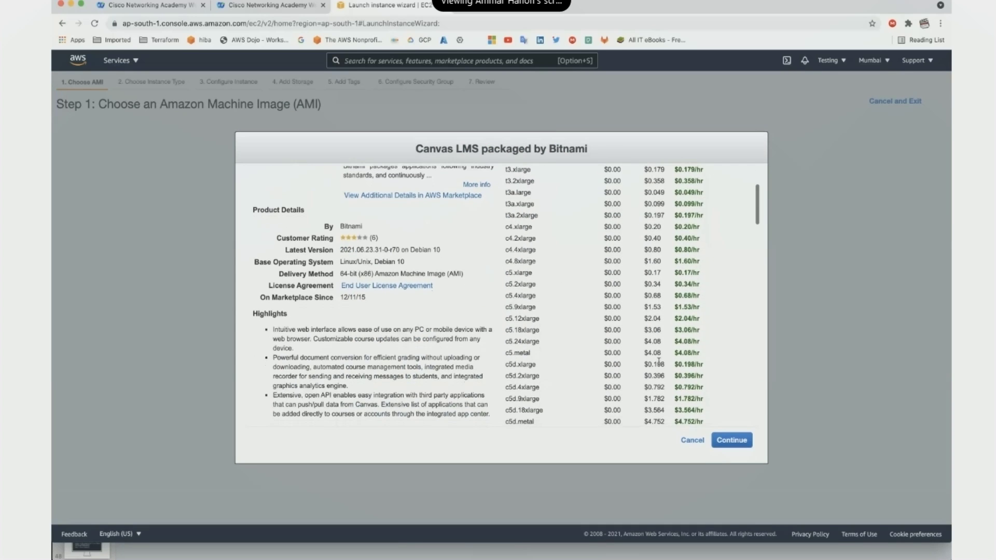
pyautogui.scroll(6, 532, 305)
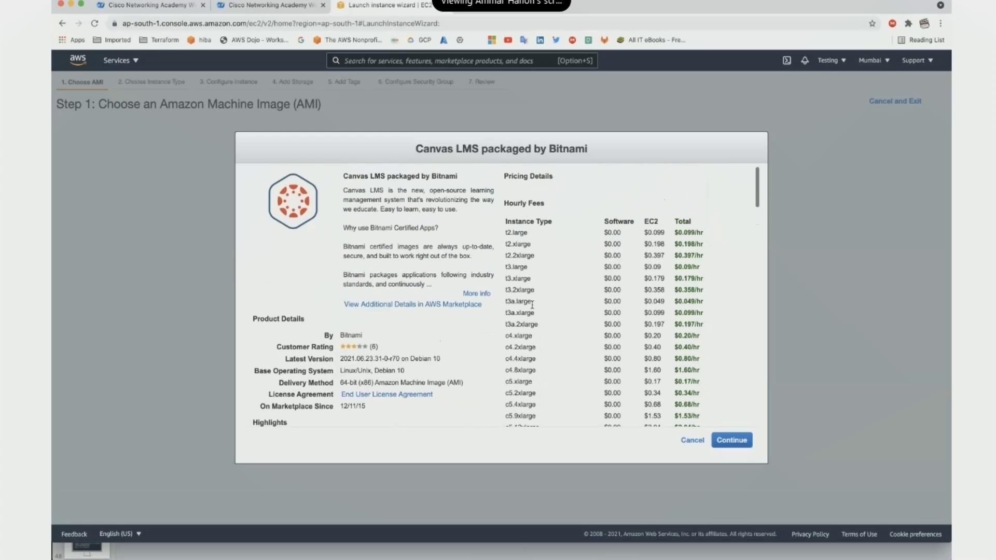
pyautogui.doubleClick(517, 232)
pyautogui.doubleClick(613, 232)
pyautogui.doubleClick(655, 233)
pyautogui.click(694, 233)
pyautogui.scroll(-5, 564, 329)
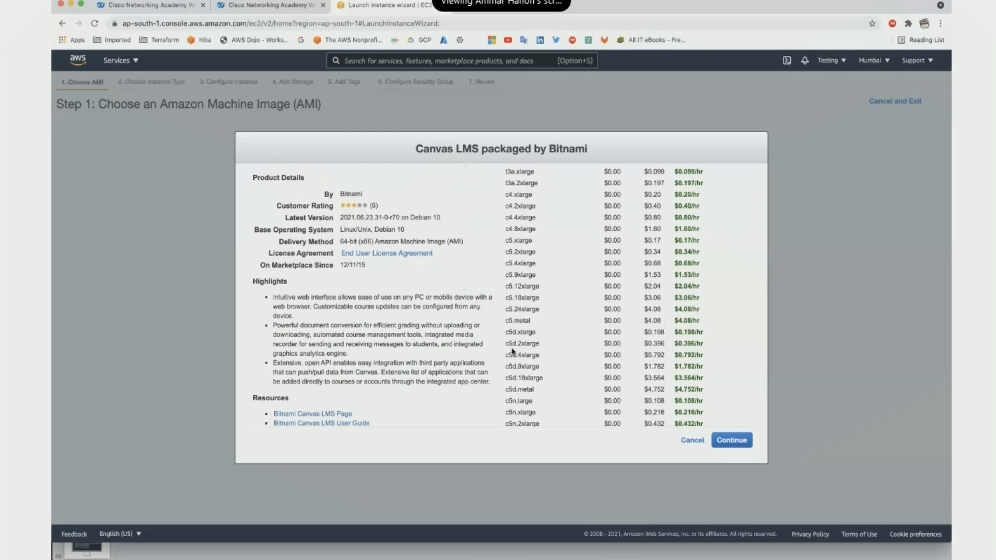
pyautogui.doubleClick(509, 344)
pyautogui.scroll(-2, 509, 348)
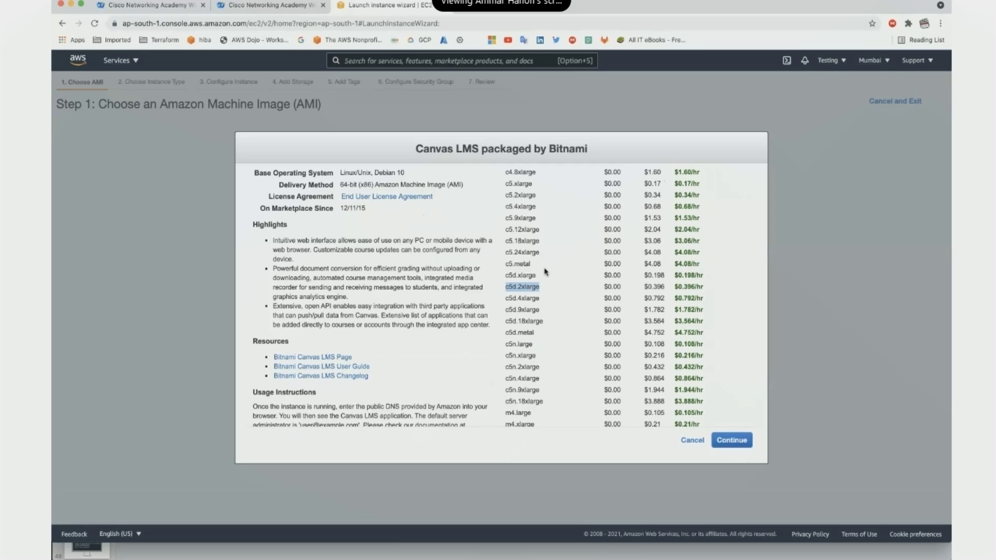
pyautogui.scroll(-2, 545, 271)
pyautogui.scroll(-5, 545, 272)
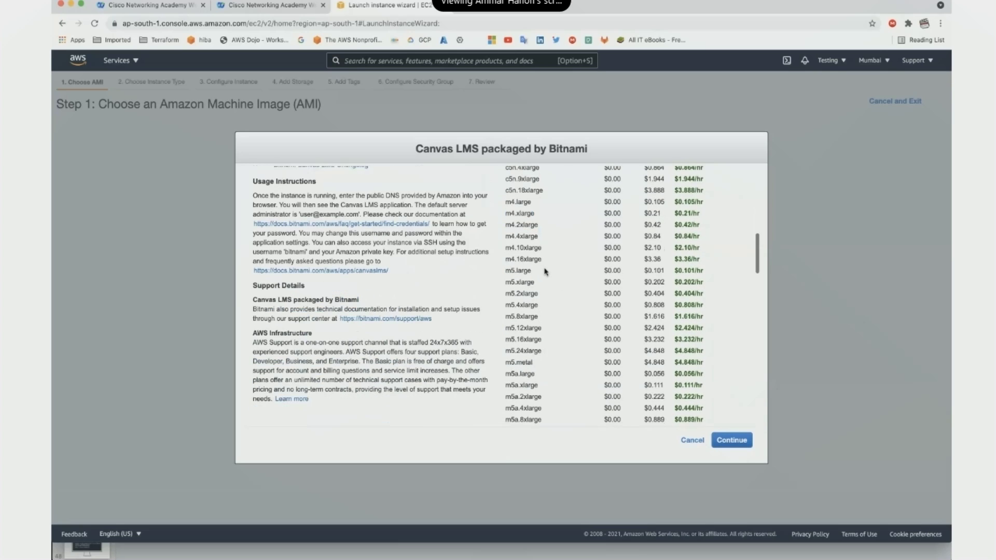
pyautogui.scroll(-1, 545, 271)
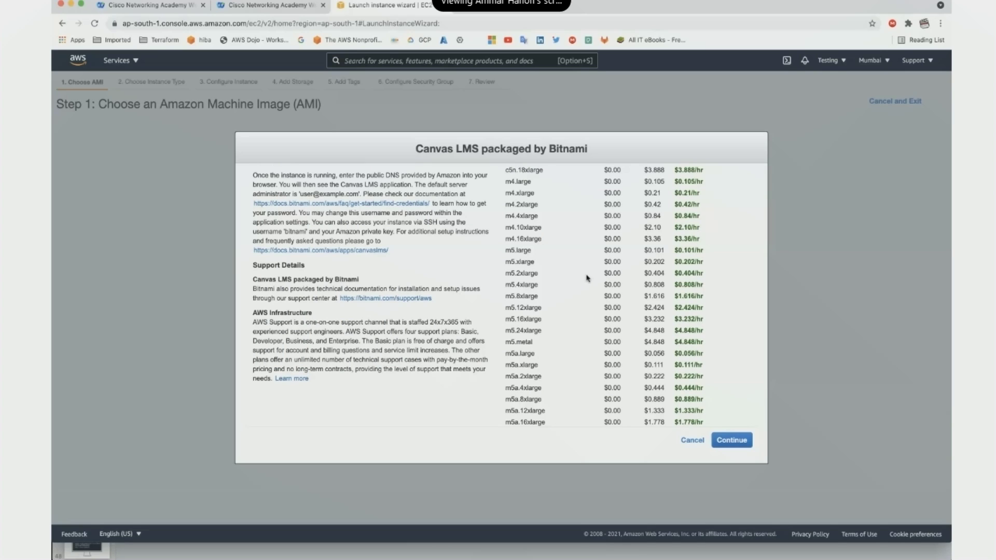
# Close the Canvas LMS pricing details.
pyautogui.click(684, 444)
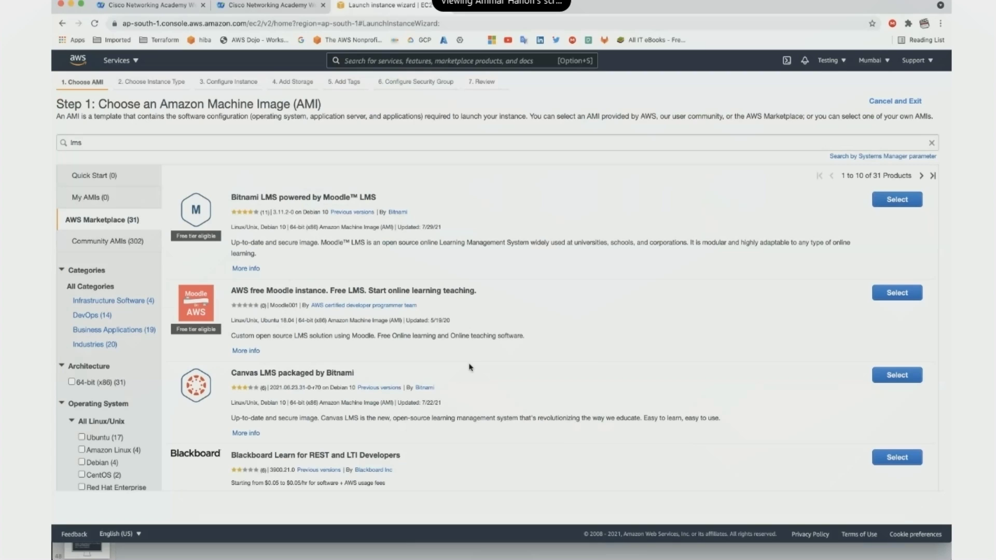
pyautogui.scroll(-1, 470, 368)
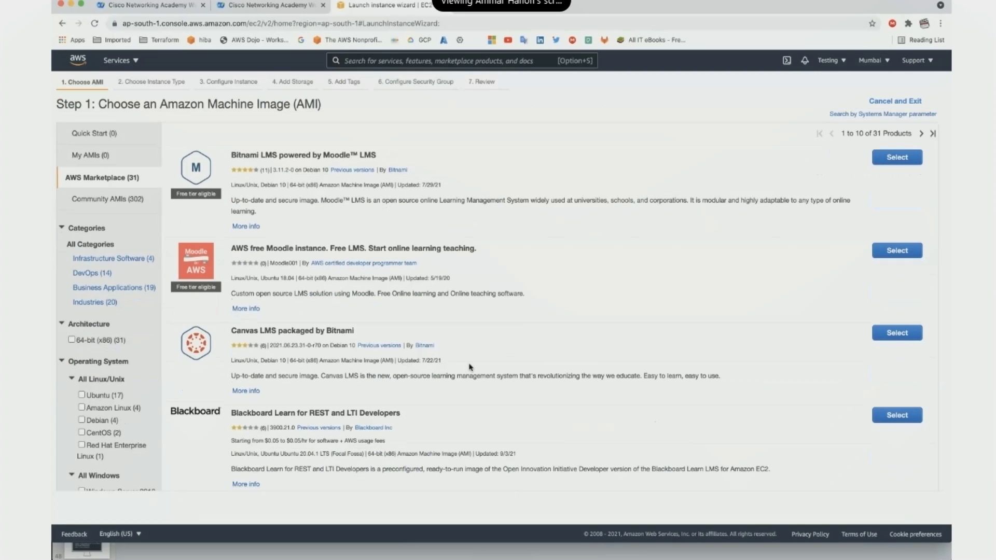
pyautogui.scroll(1, 437, 342)
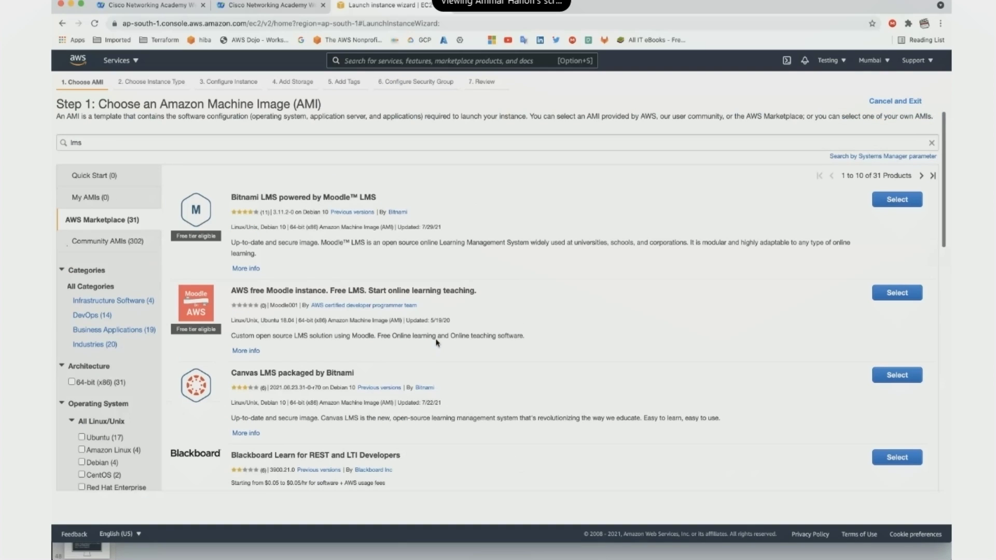
# Return to the Quick Start catalogue via My AMIs and clear the lms search term.
pyautogui.click(90, 197)
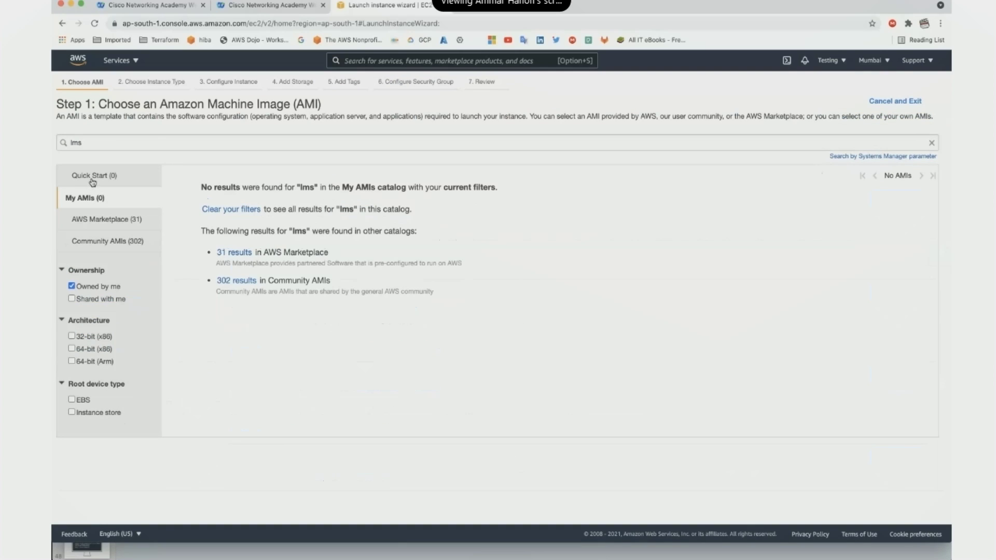
pyautogui.click(91, 177)
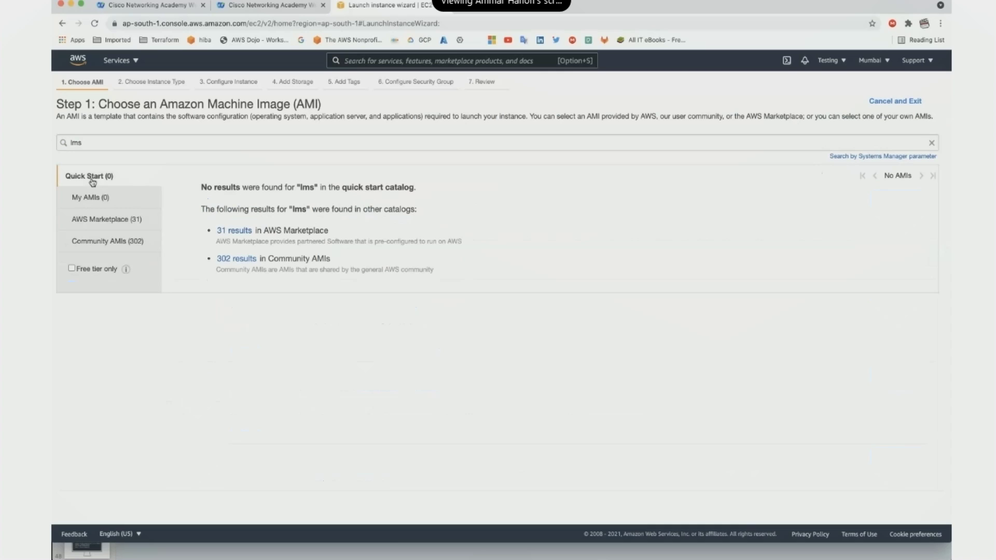
pyautogui.click(931, 143)
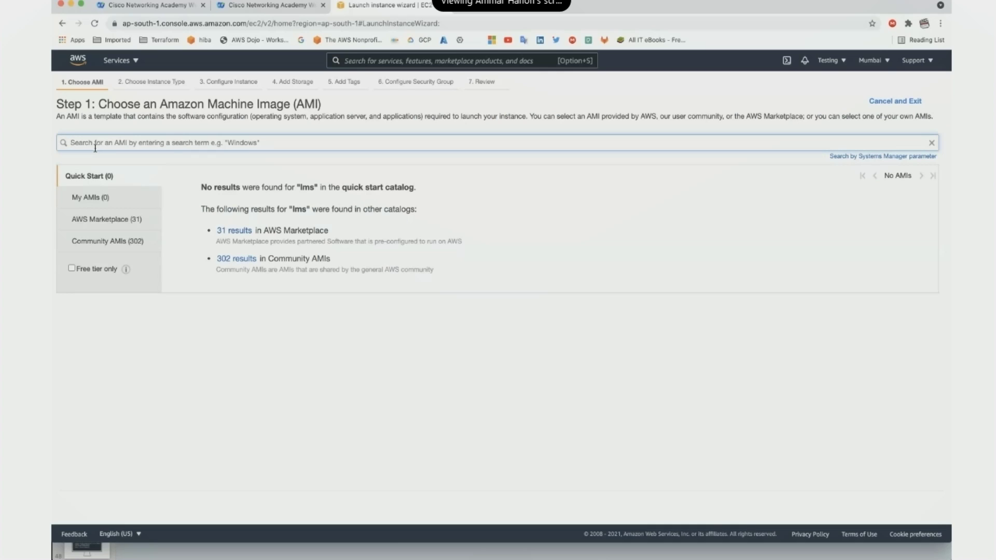
pyautogui.write('lin')
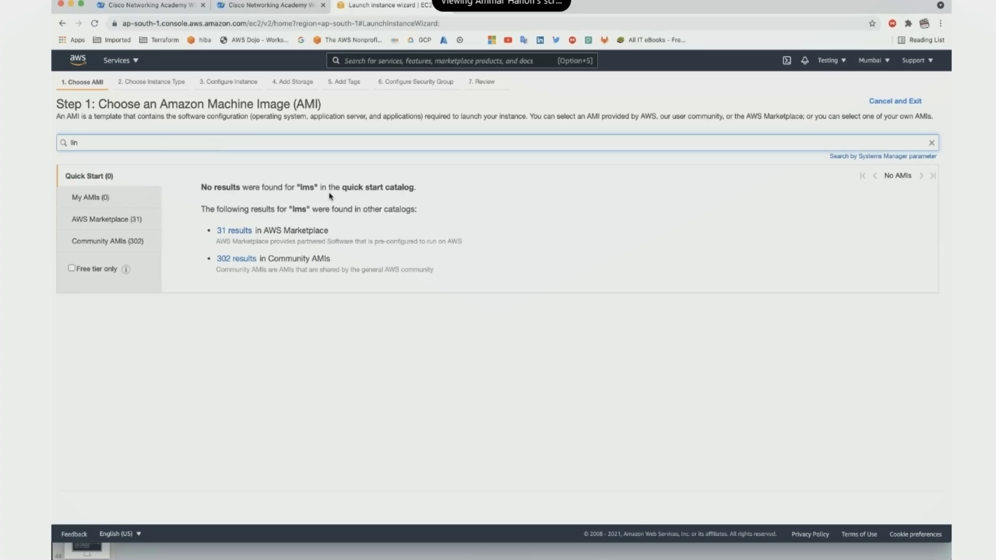
pyautogui.press('BackSpace')
pyautogui.press('BackSpace')
pyautogui.press('BackSpace')
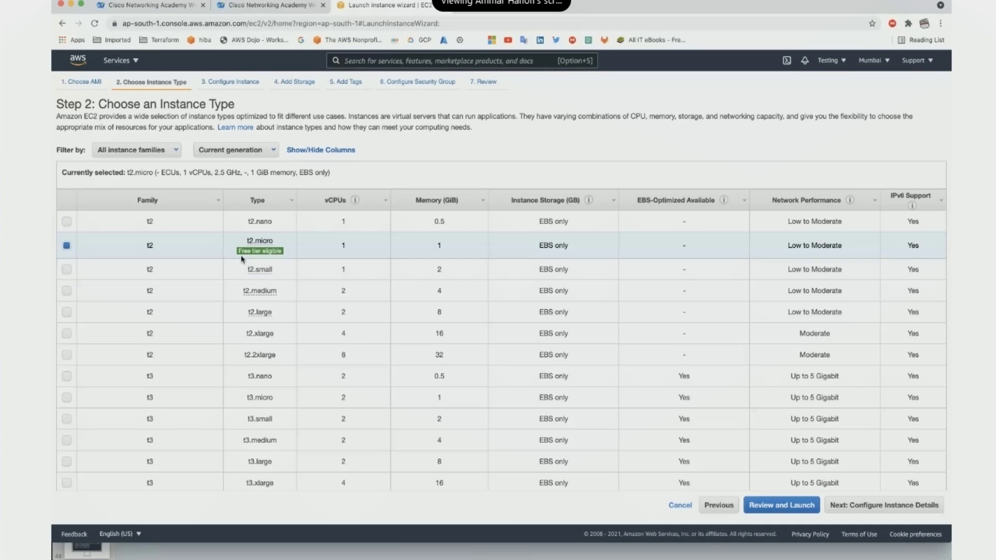
# Pick the t2.micro instance type and proceed to Configure Instance Details.
pyautogui.moveTo(247, 254)
pyautogui.click(882, 505)
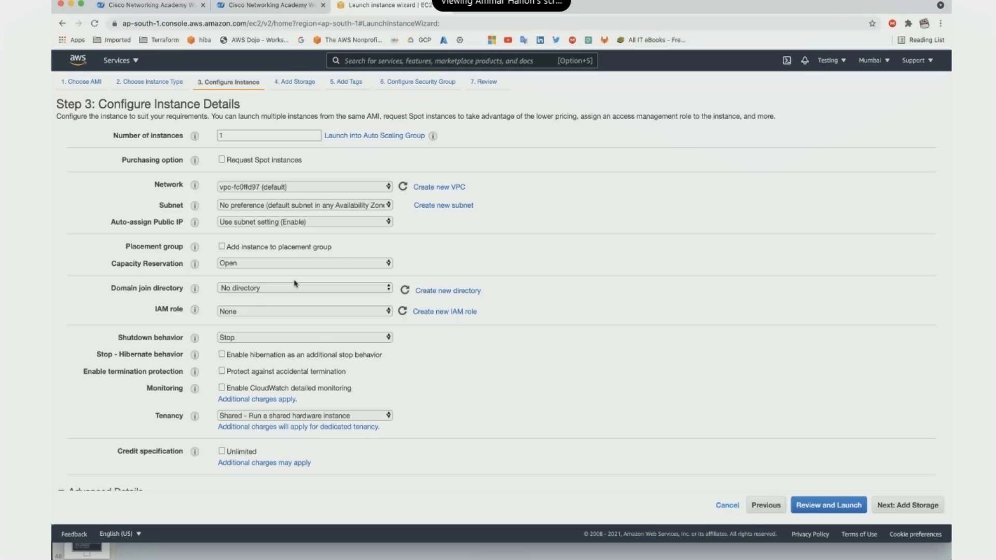
# Accept the default instance details, storage and tags to reach the security group step.
pyautogui.click(901, 507)
pyautogui.click(901, 507)
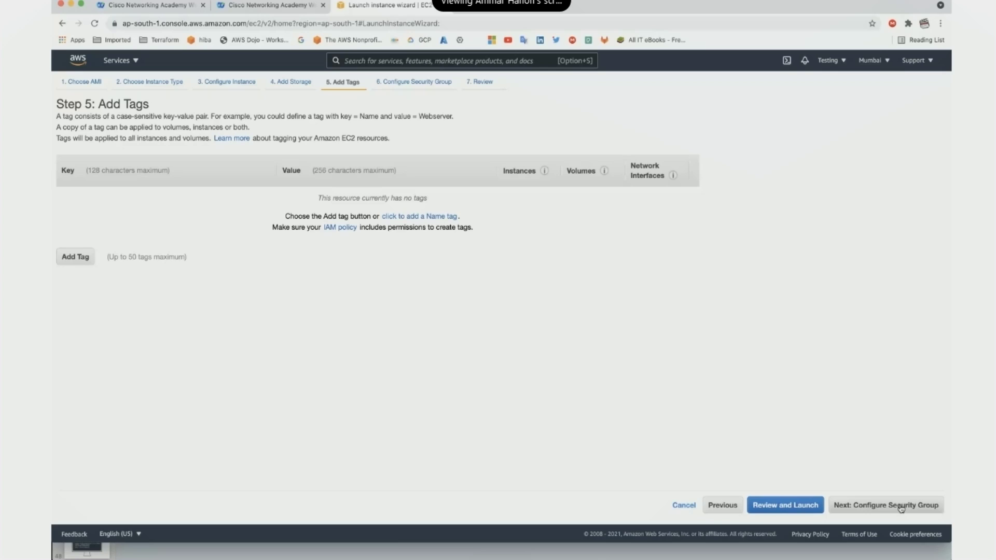
pyautogui.click(901, 507)
# Set the second inbound rule to HTTP on port 80.
pyautogui.click(93, 253)
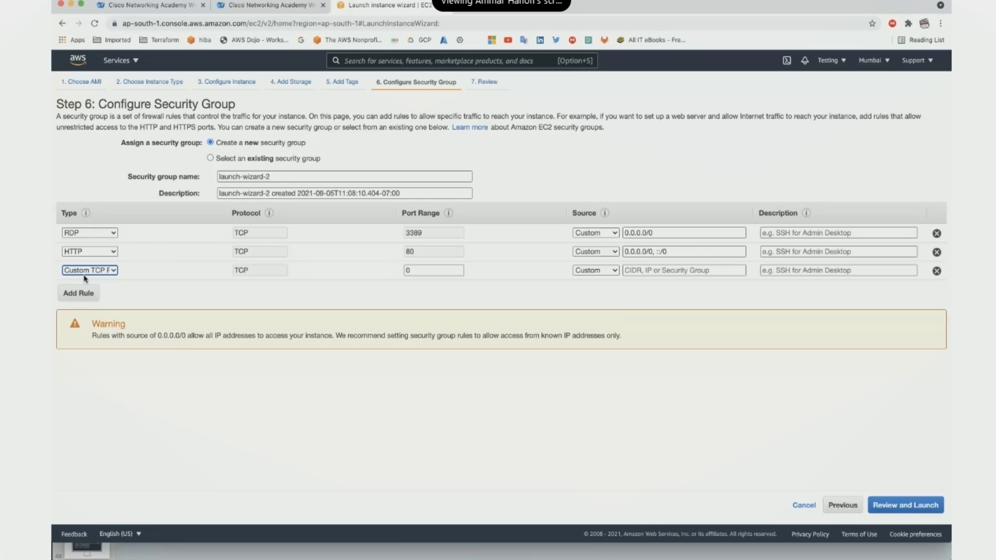
pyautogui.click(94, 270)
pyautogui.click(93, 272)
# Make the third inbound rule HTTPS on port 443 and go to the launch review.
pyautogui.click(94, 270)
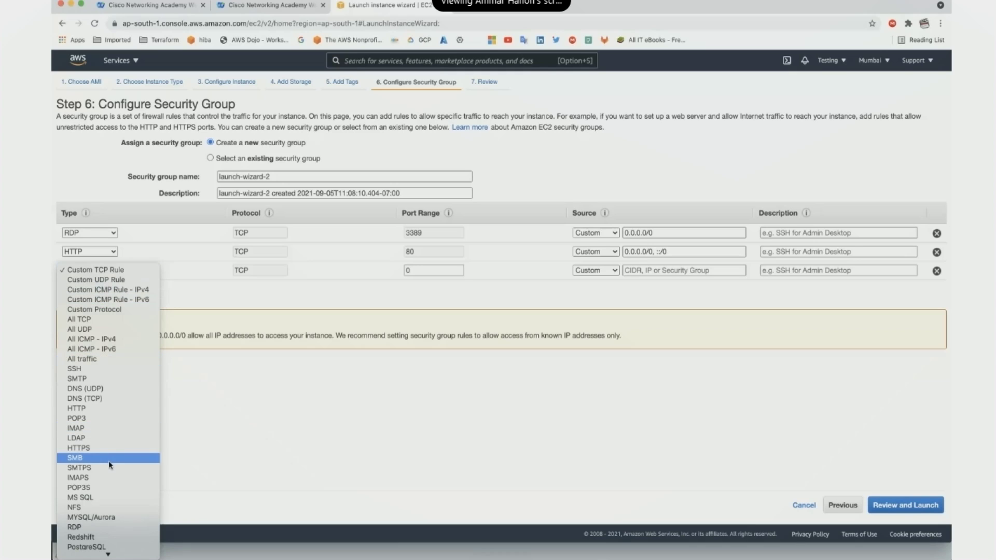
pyautogui.scroll(-2, 109, 465)
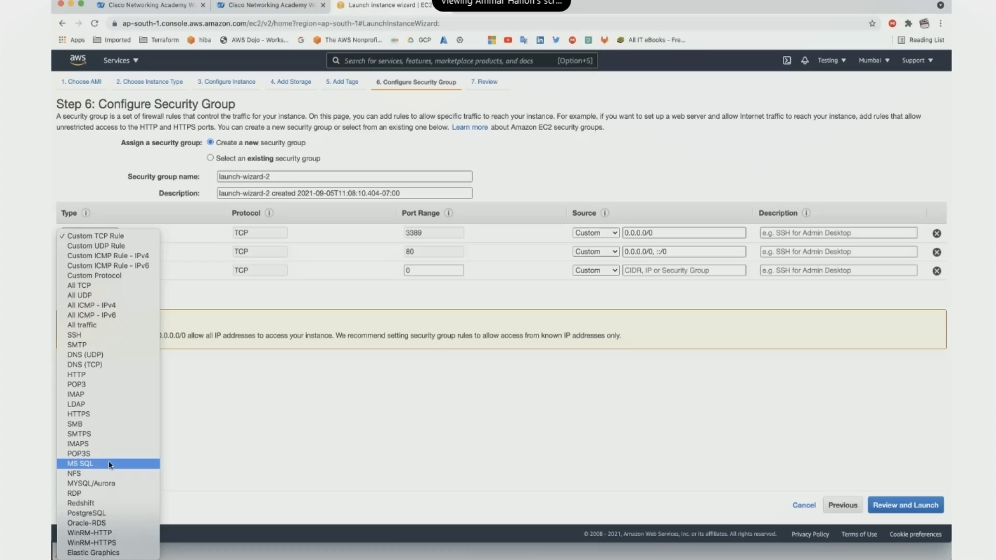
pyautogui.click(226, 296)
pyautogui.click(97, 271)
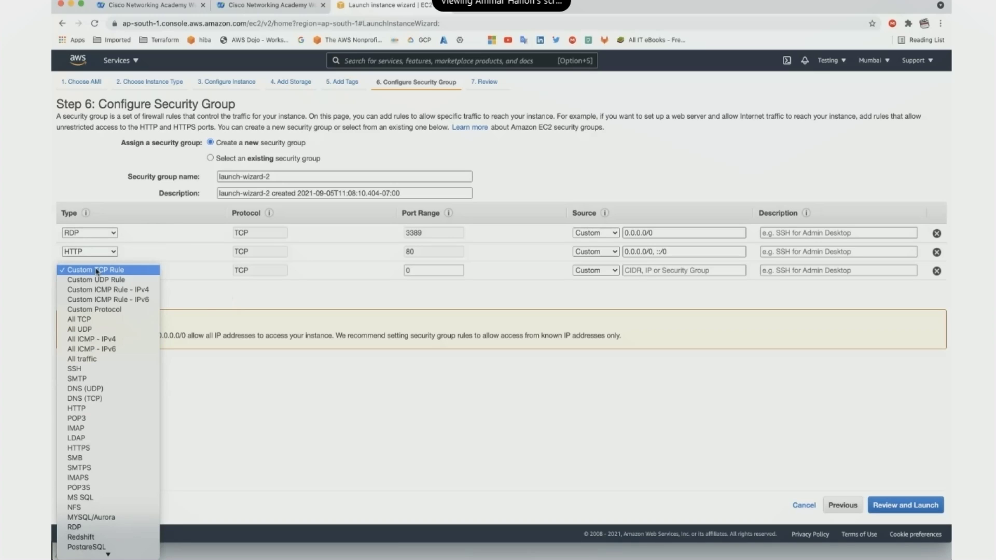
pyautogui.press('h')
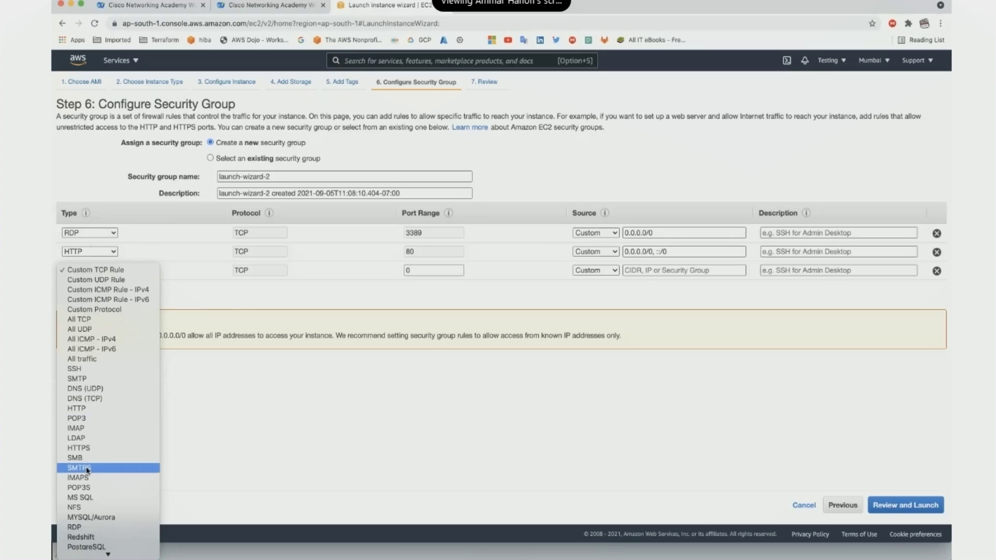
pyautogui.click(97, 448)
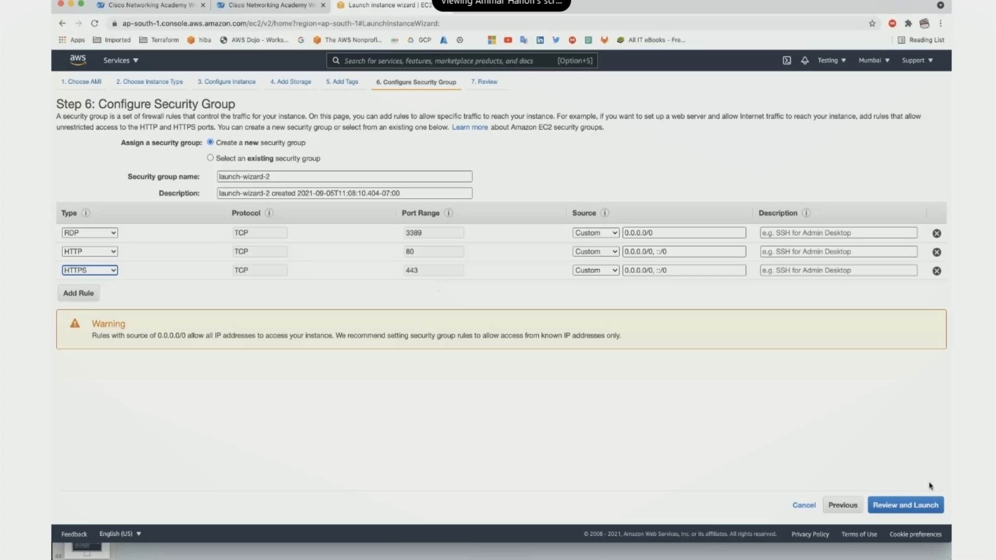
pyautogui.click(916, 509)
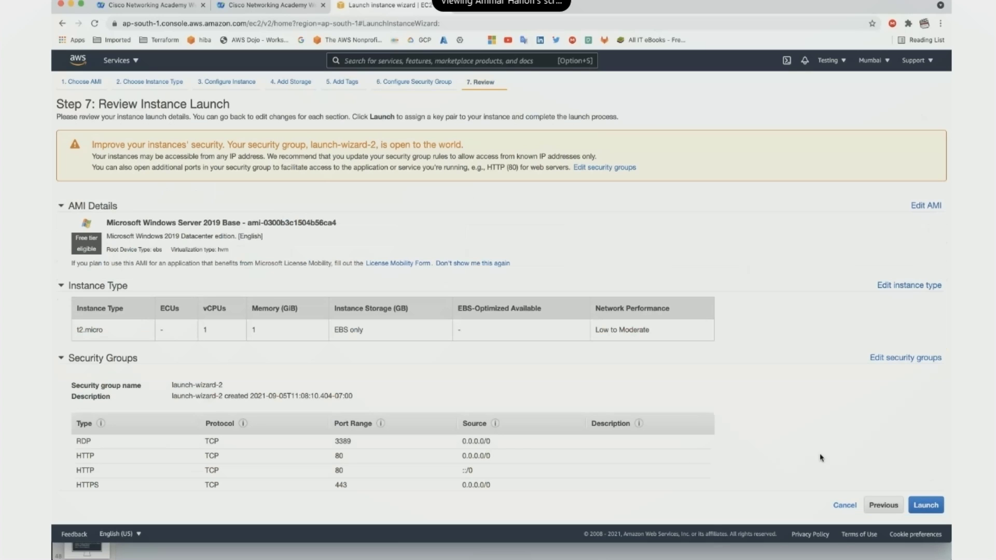
# Launch the instance with the existing key pair acknowledged, then view the Instances list.
pyautogui.click(934, 512)
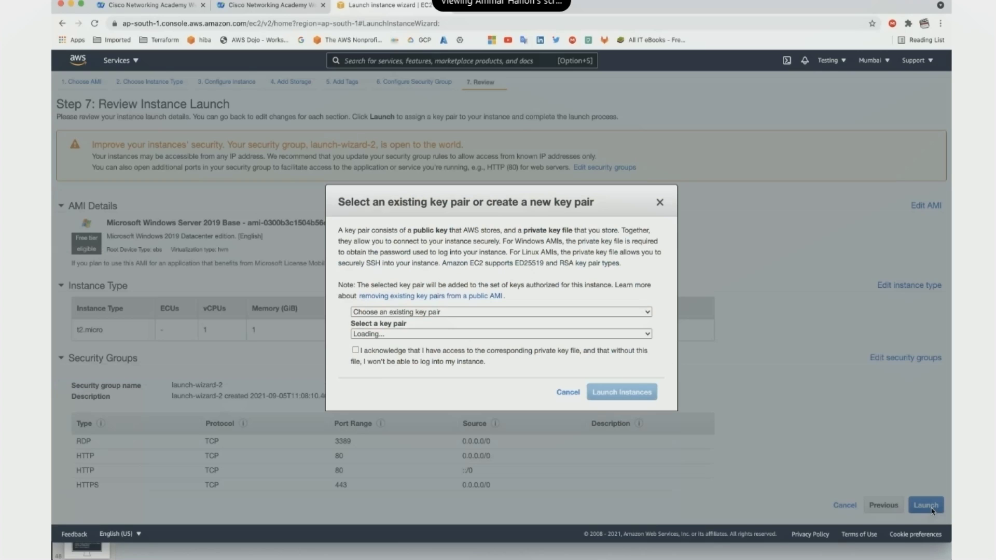
pyautogui.click(355, 353)
pyautogui.click(619, 393)
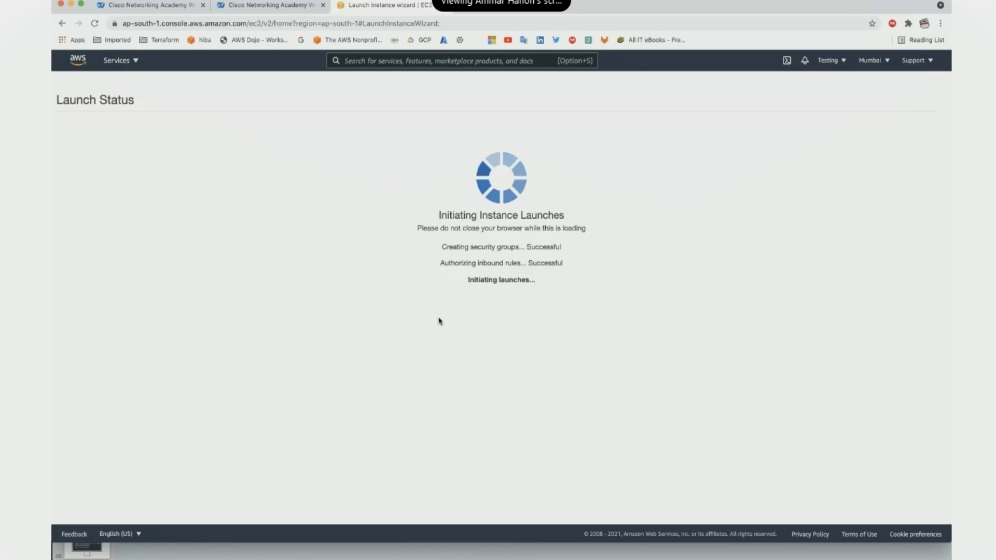
pyautogui.click(914, 438)
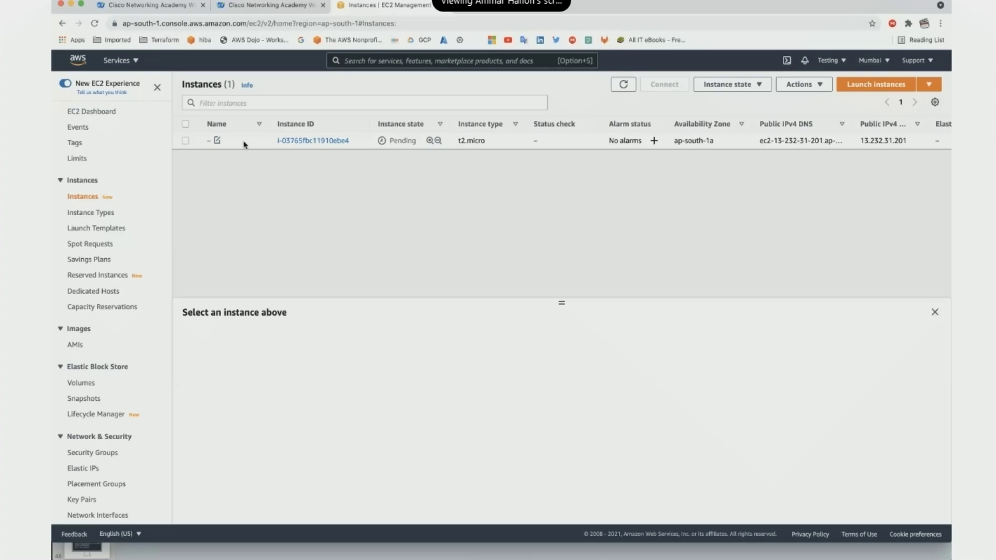
# Select the new instance and refresh the list to update its state.
pyautogui.click(245, 143)
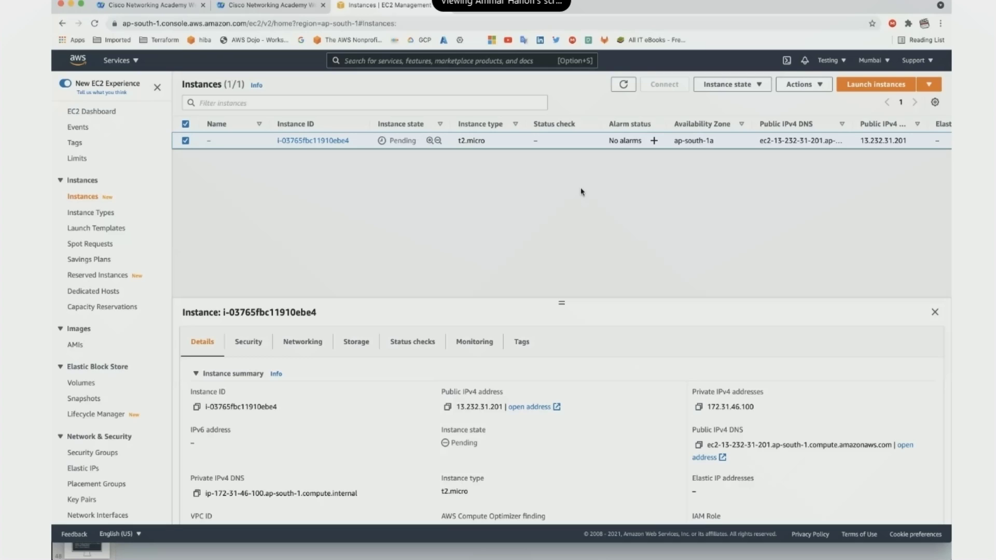
pyautogui.click(624, 91)
pyautogui.click(624, 91)
# Check public IPv4 13.232.31.201 and private IPv4 172.31.46.100, then view Monitoring and the Running state.
pyautogui.doubleClick(470, 409)
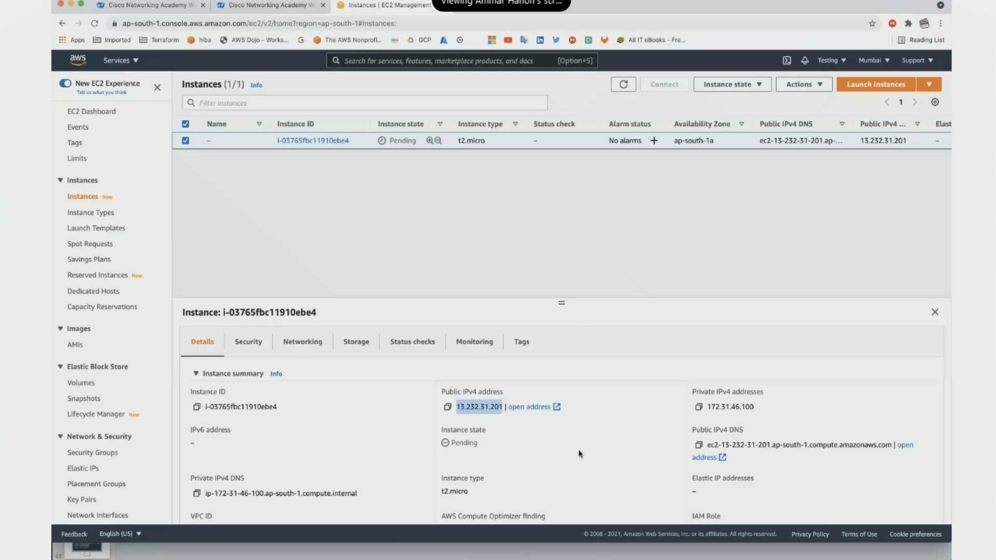
pyautogui.doubleClick(732, 407)
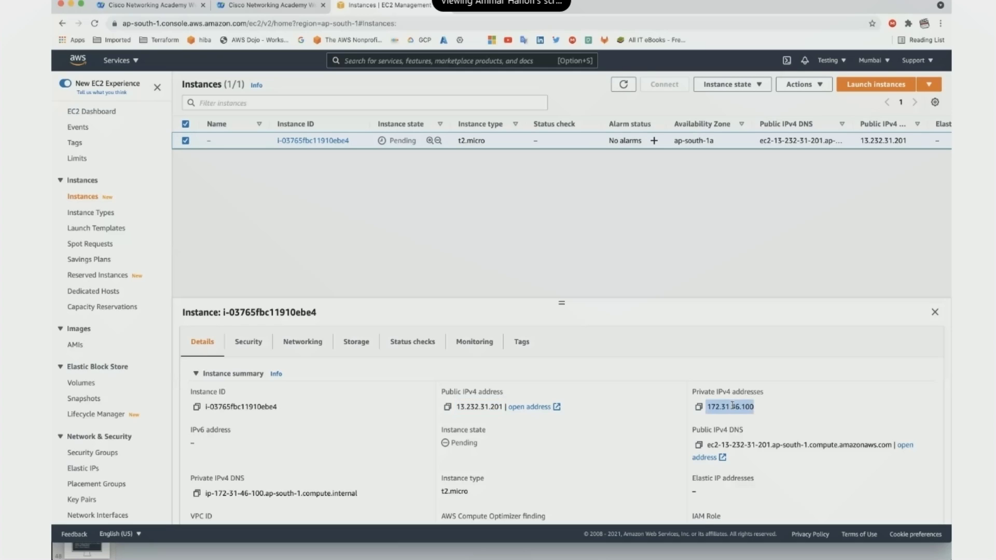
pyautogui.scroll(-6, 532, 445)
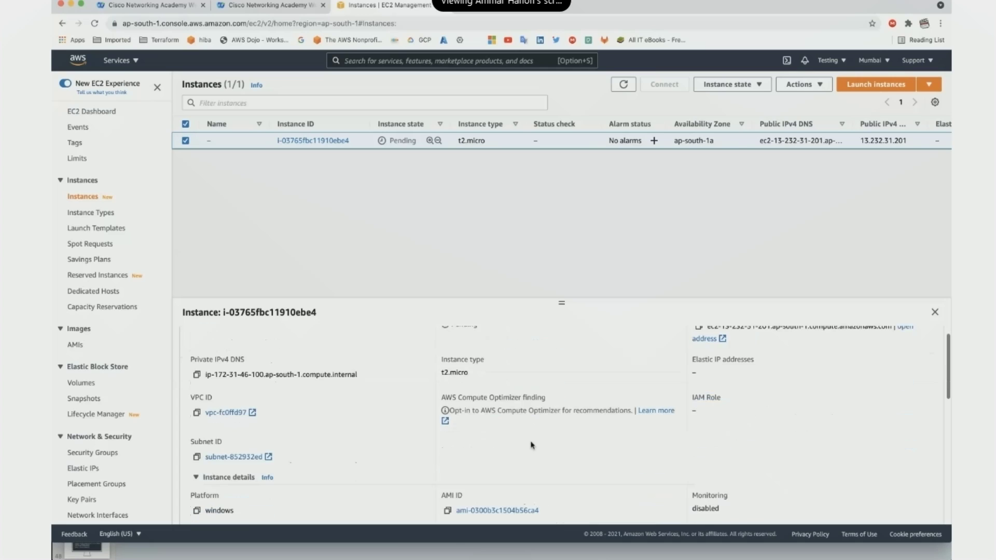
pyautogui.scroll(6, 532, 445)
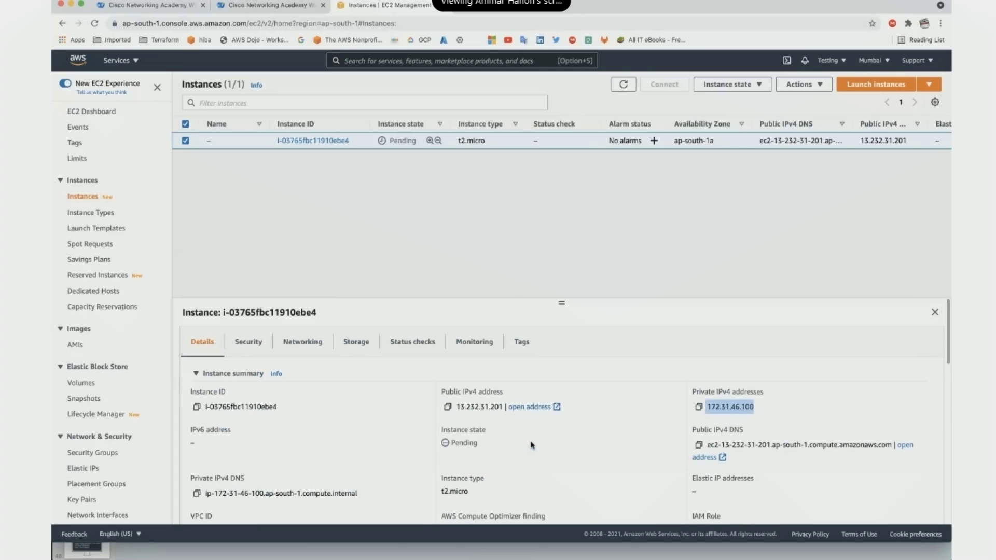
pyautogui.click(474, 342)
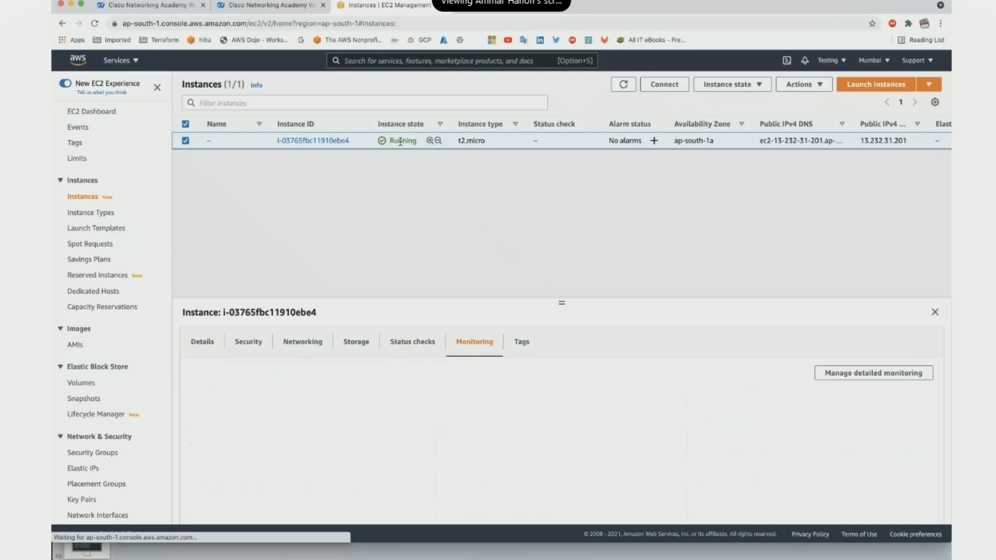
pyautogui.doubleClick(402, 140)
# Compare the Session Manager, RDP client and EC2 Serial Console connection options, noting the RDP user name.
pyautogui.click(674, 85)
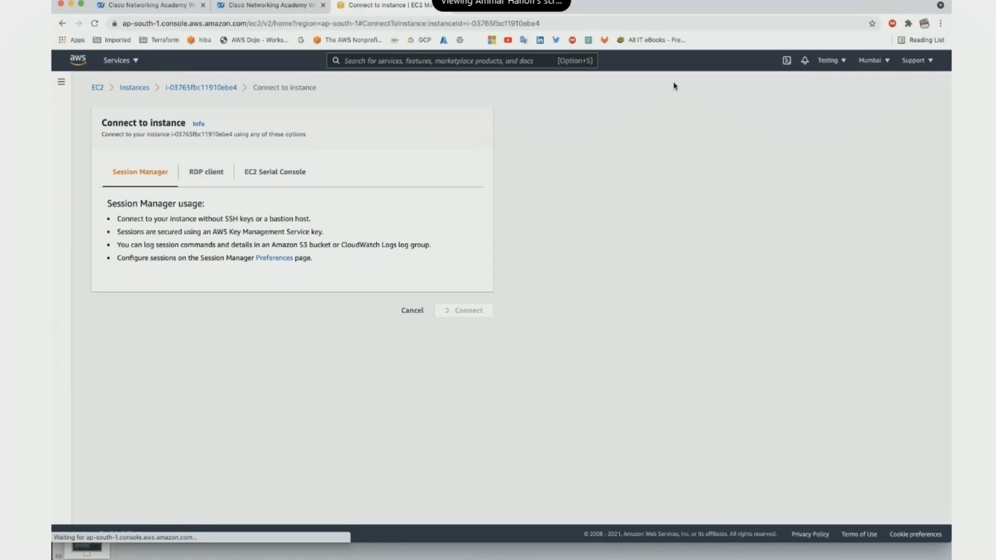
pyautogui.click(276, 175)
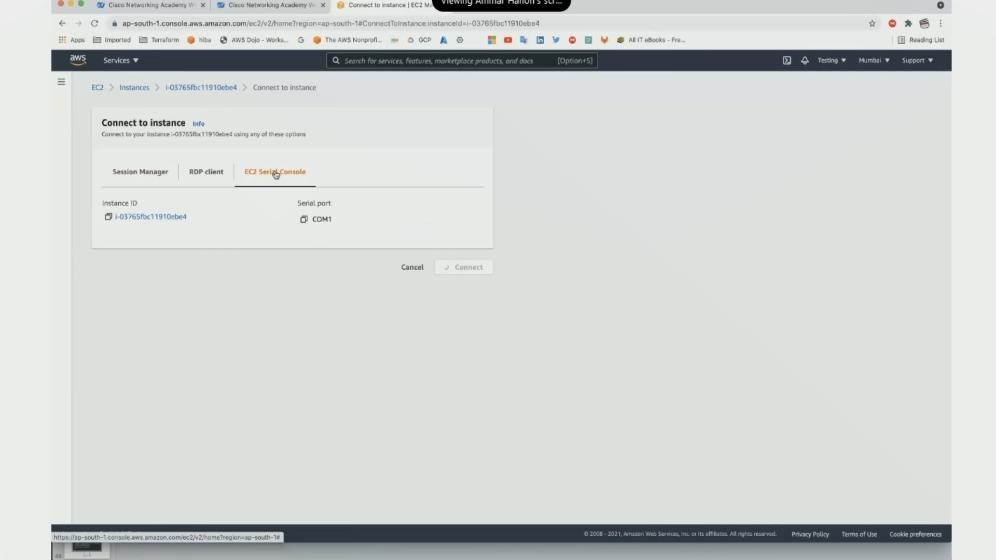
pyautogui.click(213, 176)
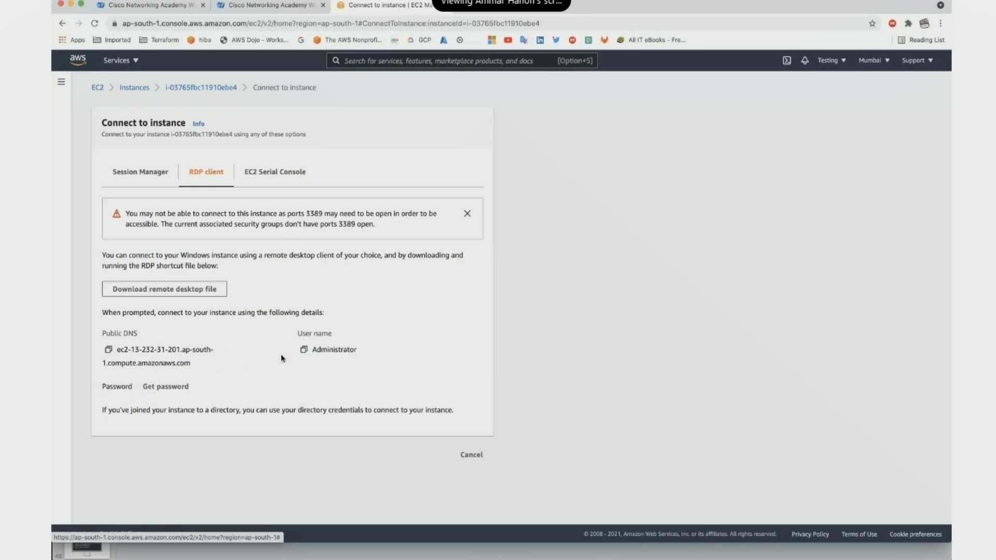
pyautogui.moveTo(300, 333); pyautogui.dragTo(370, 330)
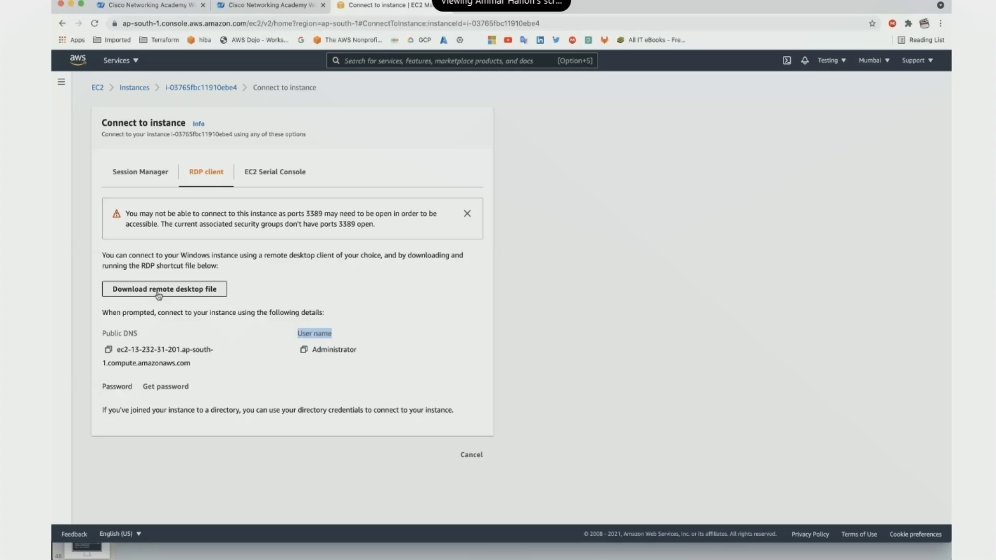
pyautogui.click(264, 177)
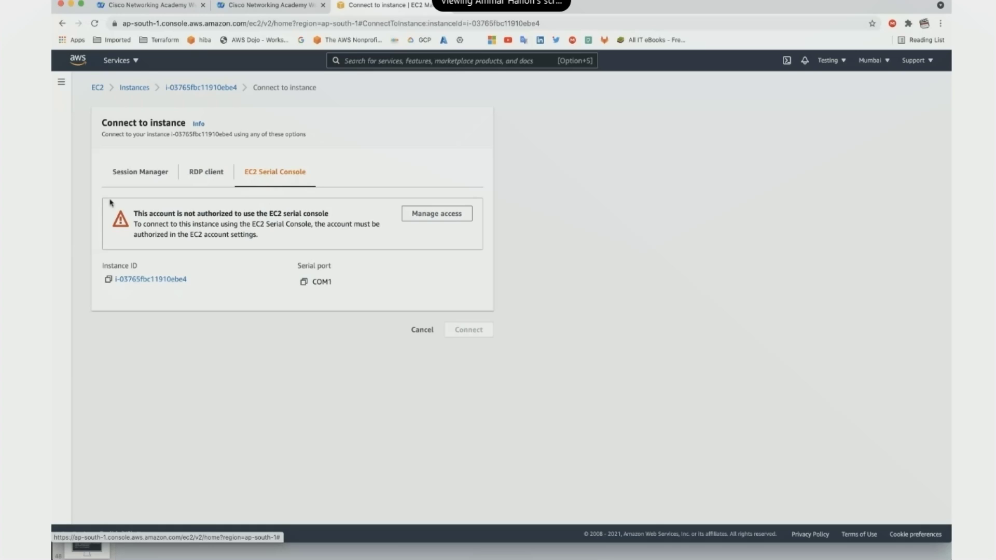
pyautogui.click(193, 89)
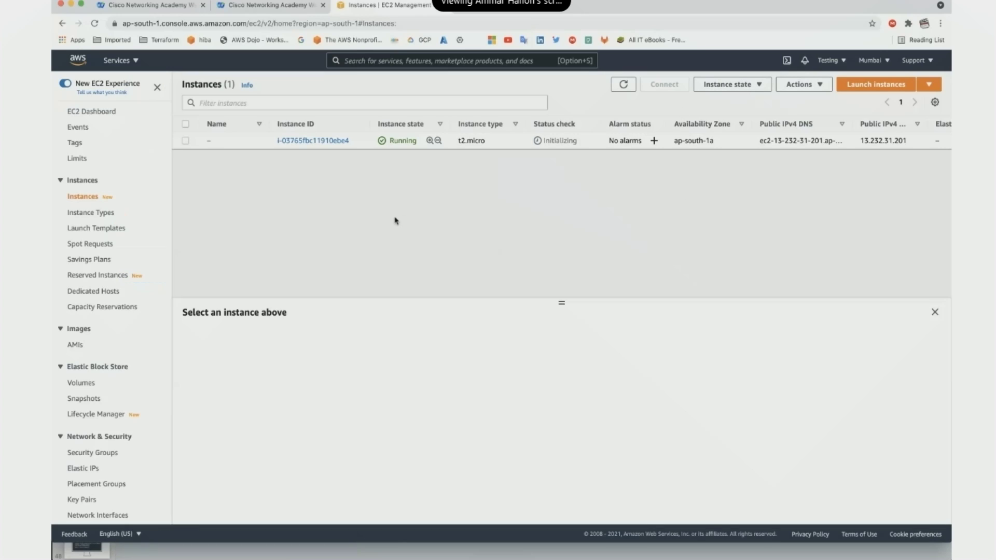
# Select instance i-03765fbc11910ebe4 and confirm Terminate instance from the Instance state menu.
pyautogui.click(216, 140)
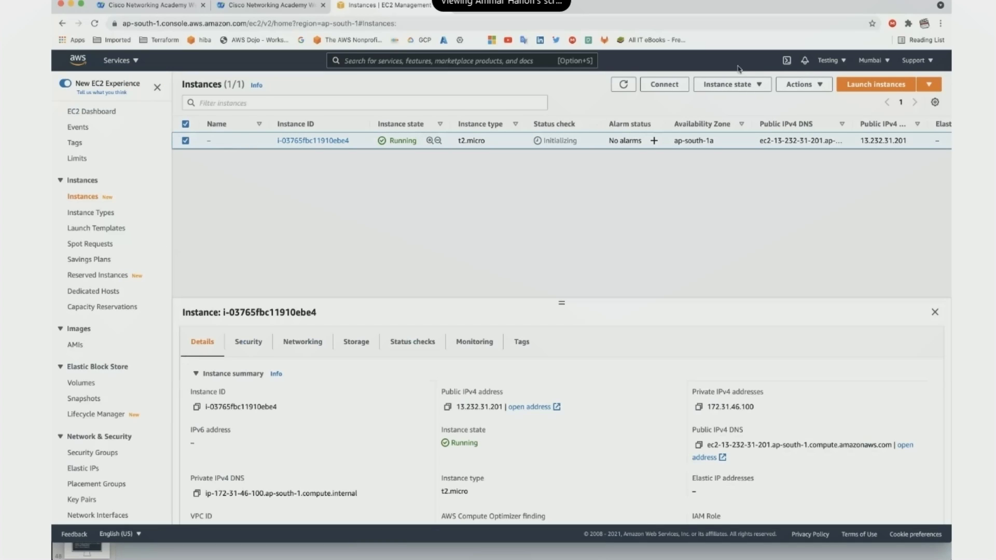
pyautogui.click(757, 88)
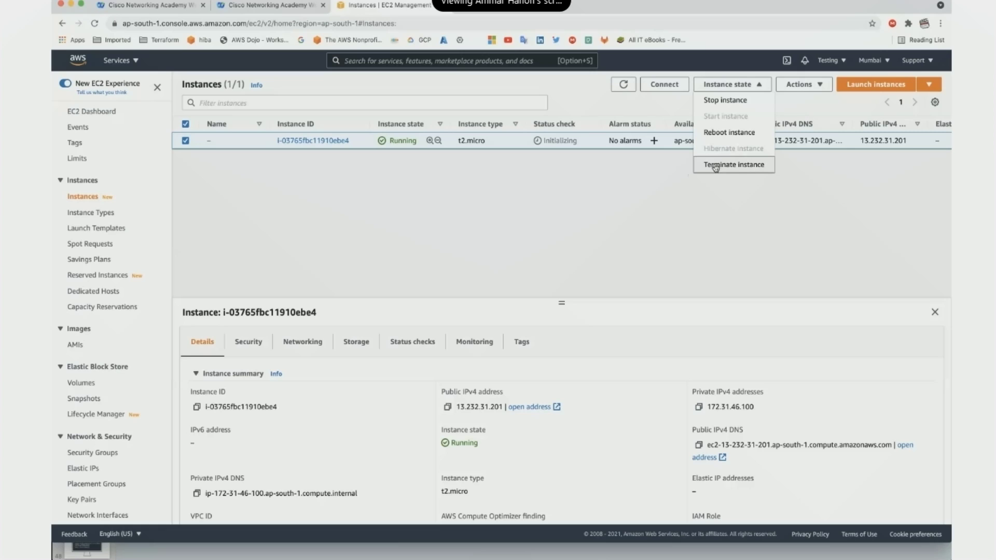
pyautogui.click(732, 165)
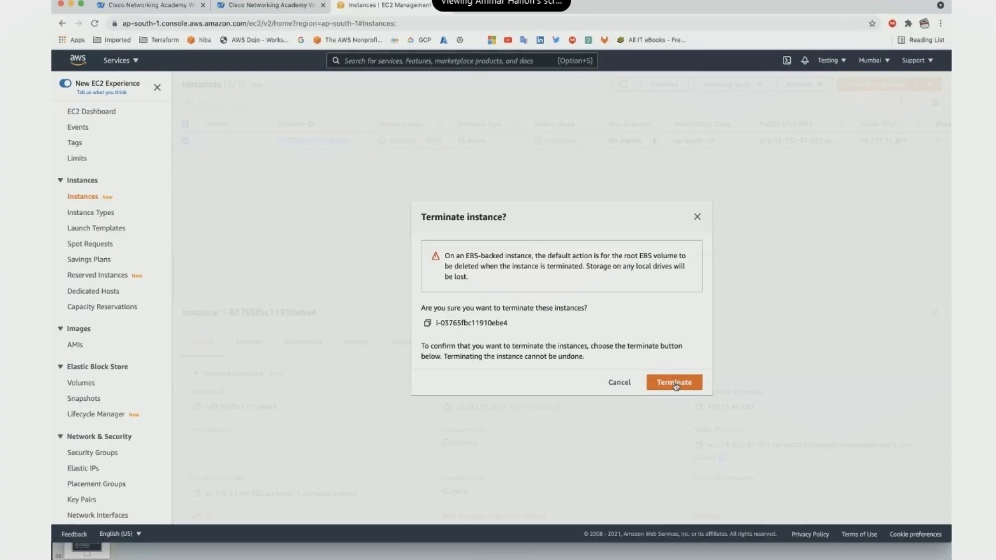
pyautogui.click(677, 384)
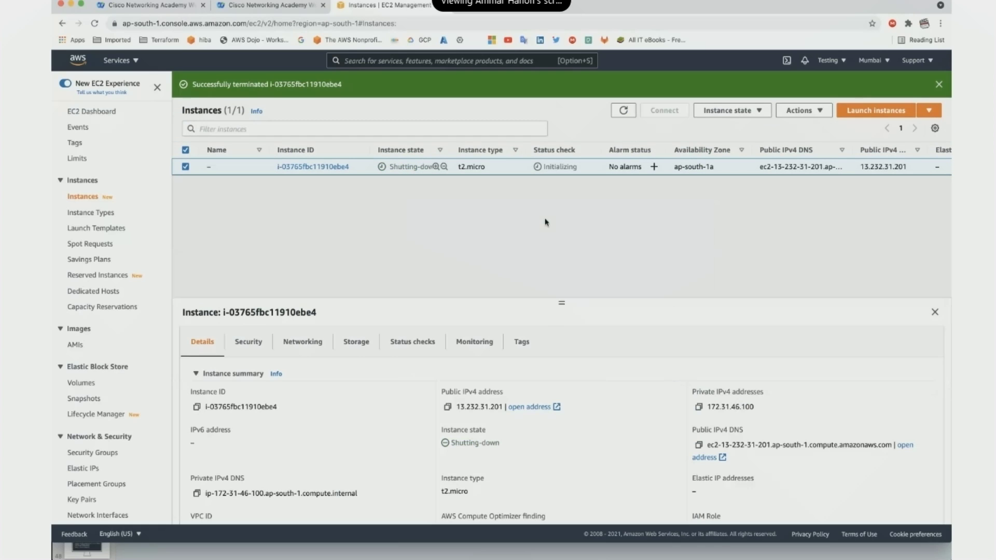
# Watch the state change from Shutting-down to Terminated, then open a new blank browser tab.
pyautogui.doubleClick(403, 167)
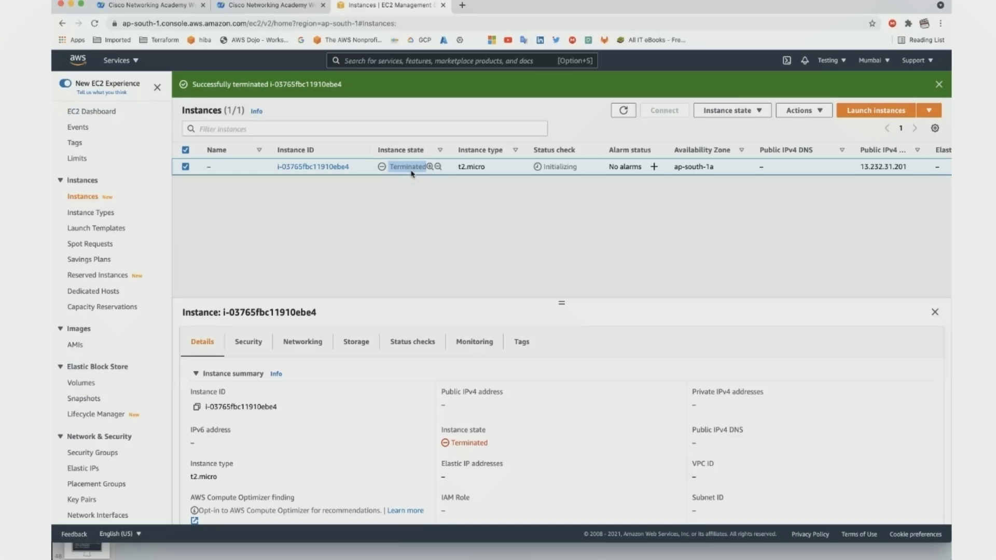
pyautogui.click(411, 172)
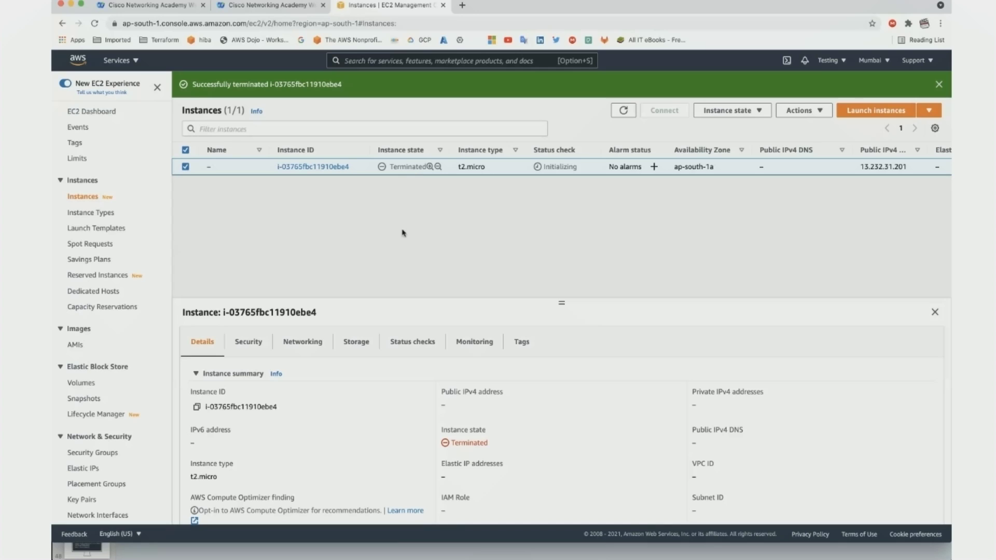
pyautogui.press('super+t')
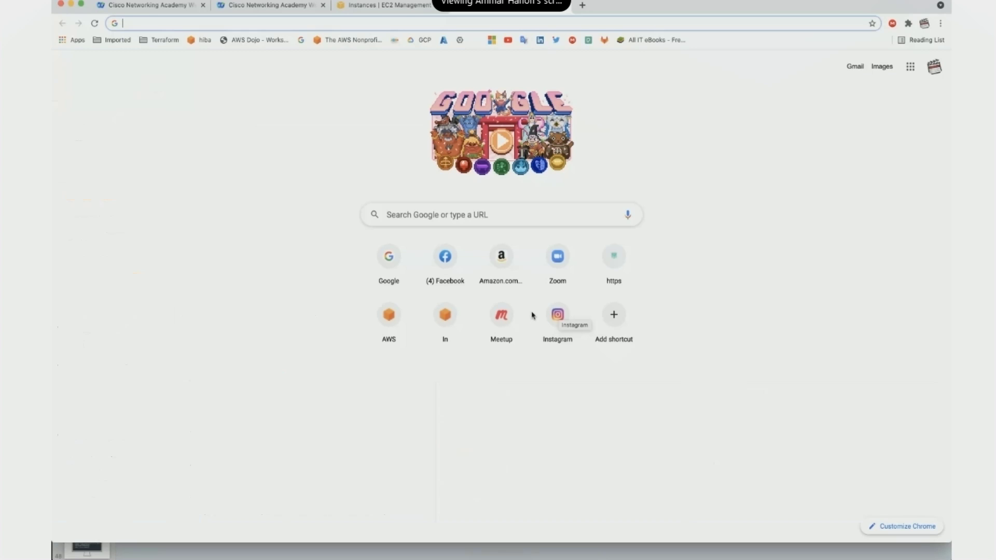